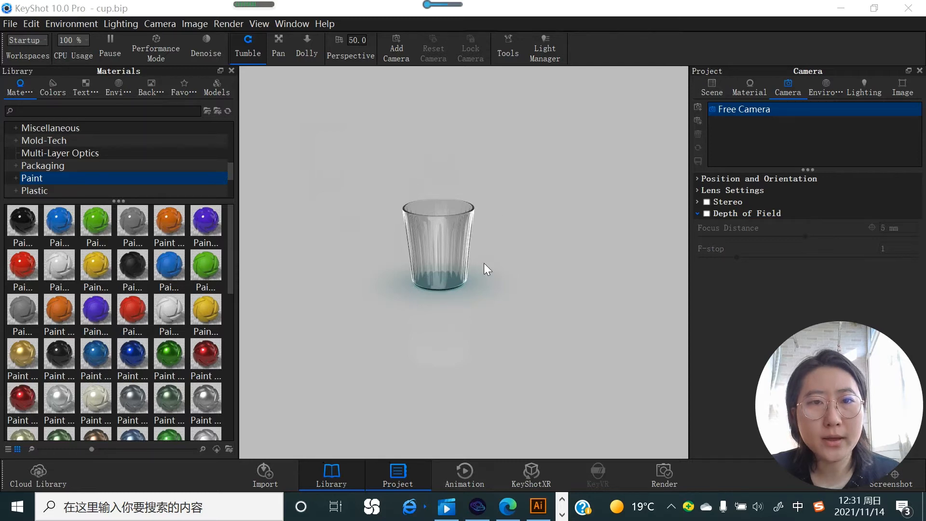
left_click(14, 23)
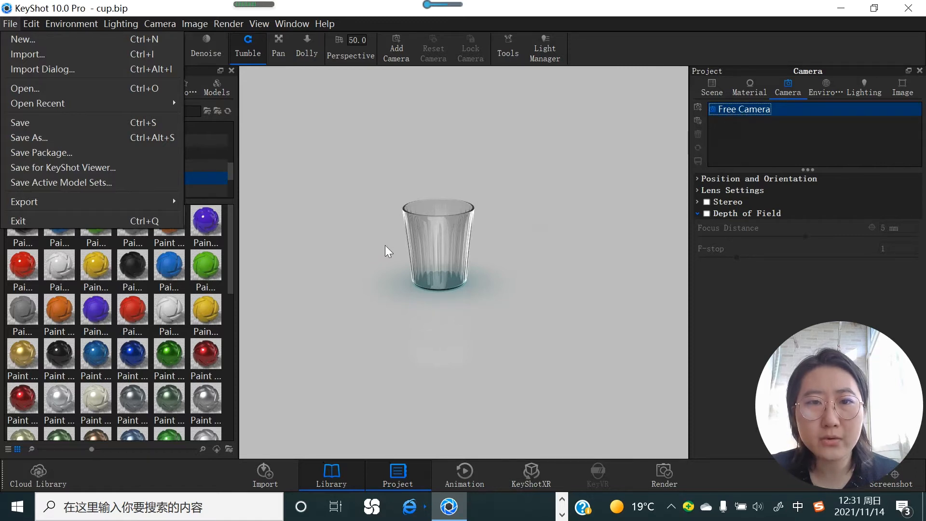
left_click(414, 267)
Step: Frame the cup from a higher, slightly more distant angle and add a new camera for that view, keeping its default name
left_click_drag(414, 267, 432, 281)
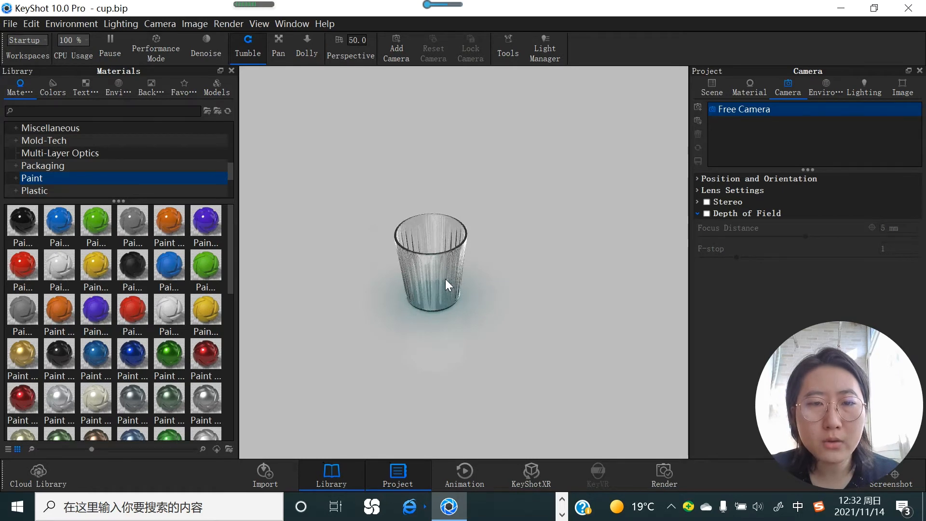
right_click(447, 265)
left_click(434, 269)
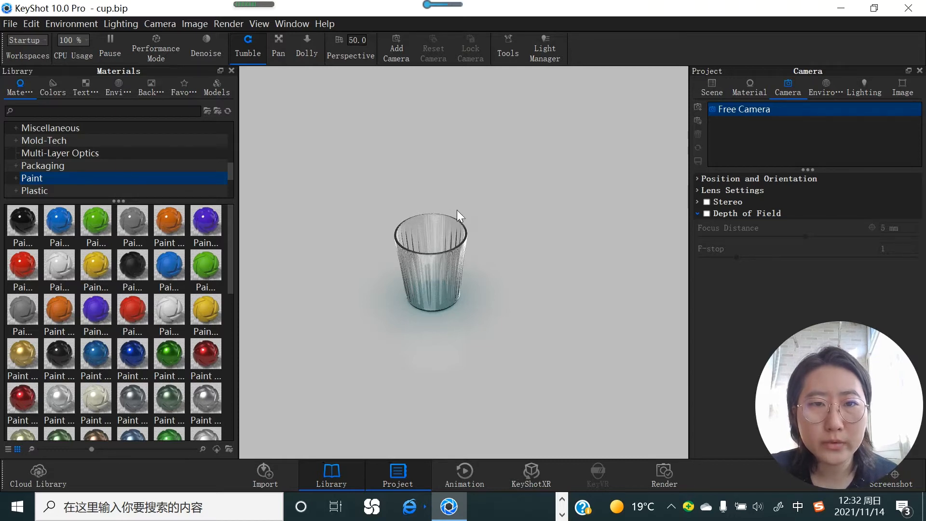
scroll(421, 287, "down", 3)
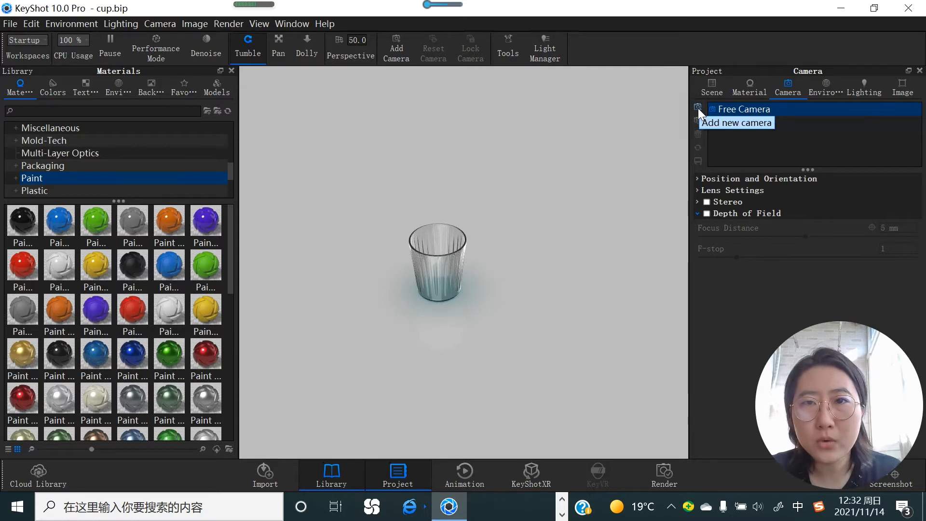
left_click(395, 52)
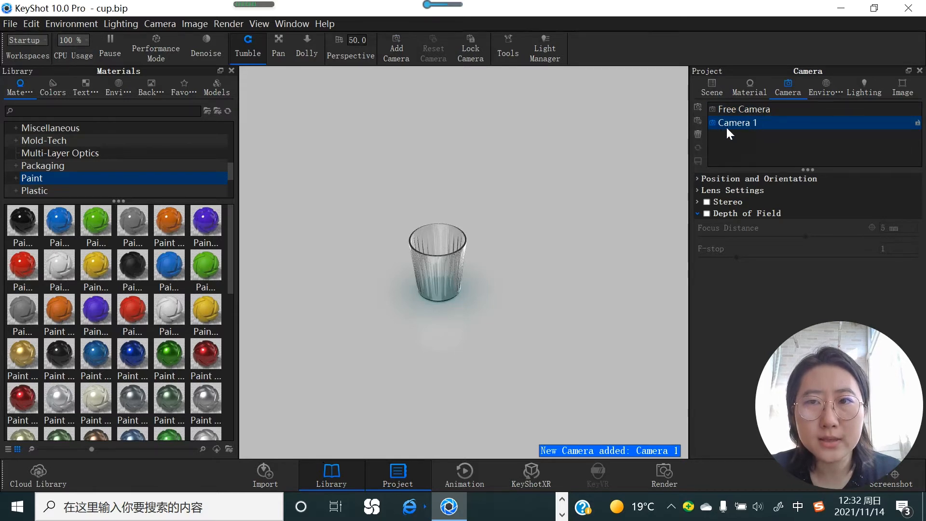
key("Delete")
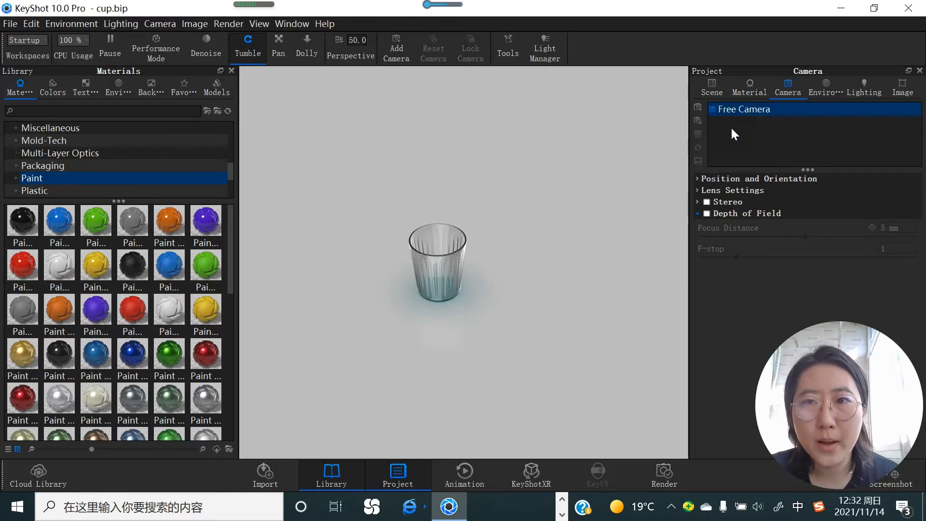
left_click(697, 104)
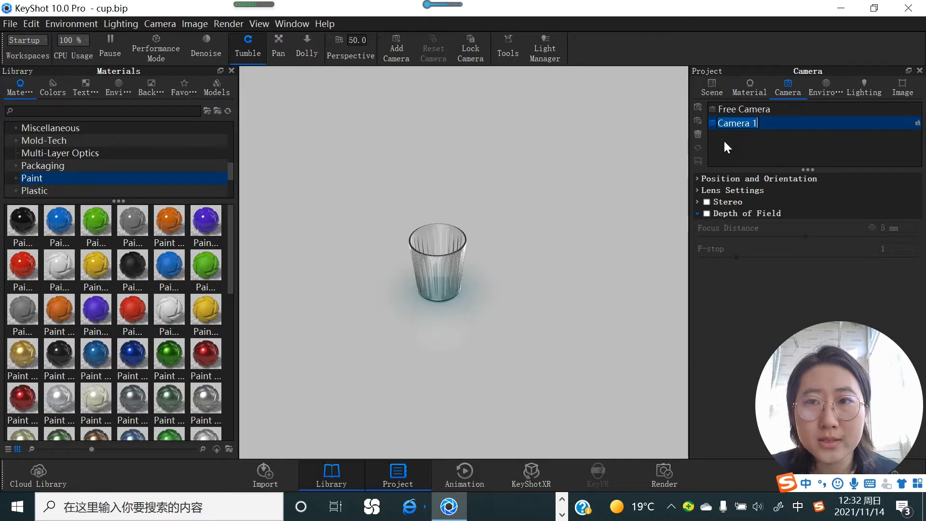
key("Return")
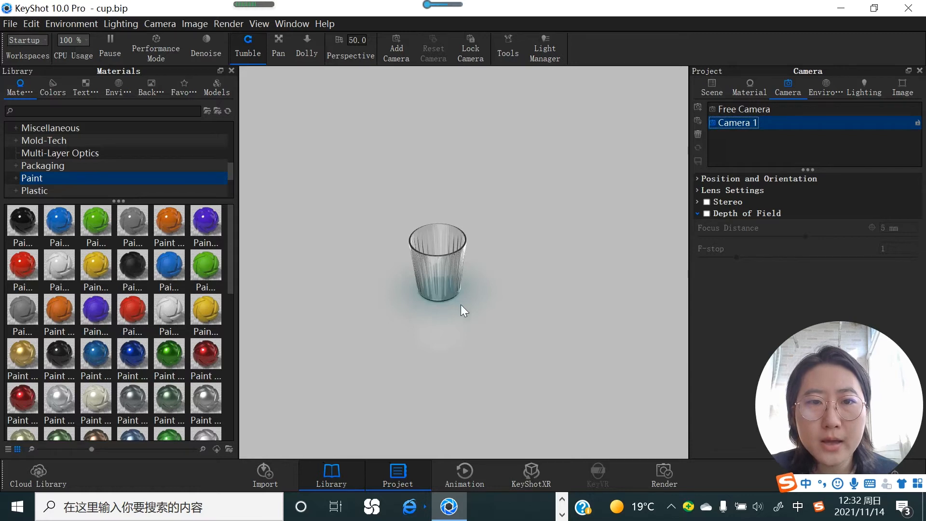
Step: Readjust the view of Camera 1 from above the cup, then lock the camera and save its changed view
left_click(918, 124)
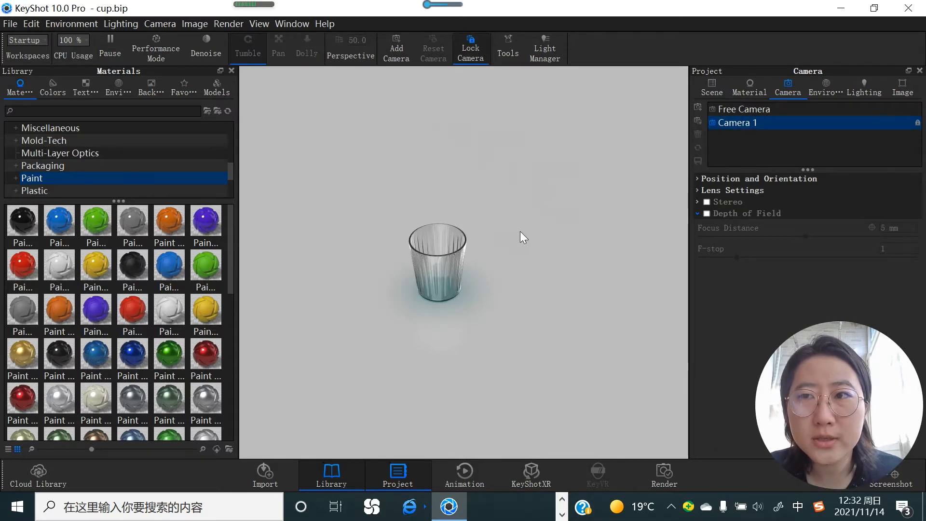
left_click(917, 124)
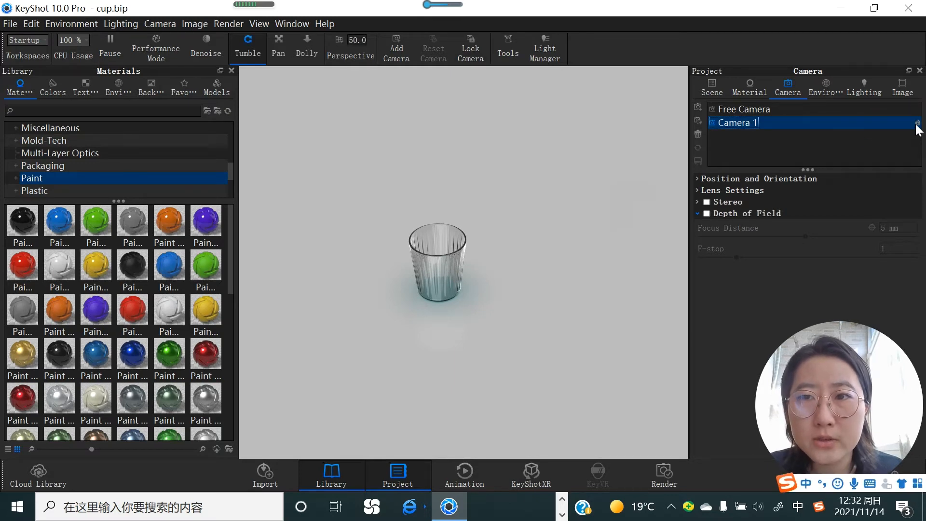
left_click_drag(483, 292, 462, 148)
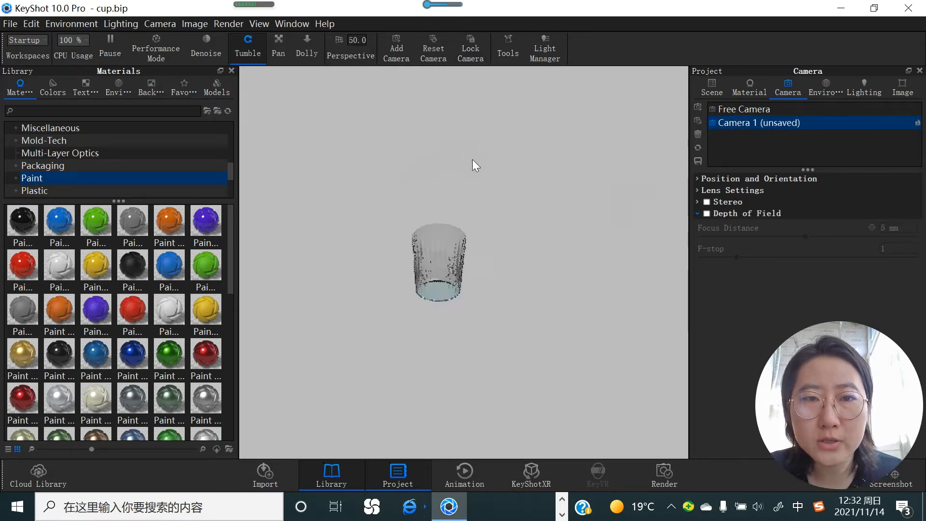
left_click_drag(507, 250, 462, 290)
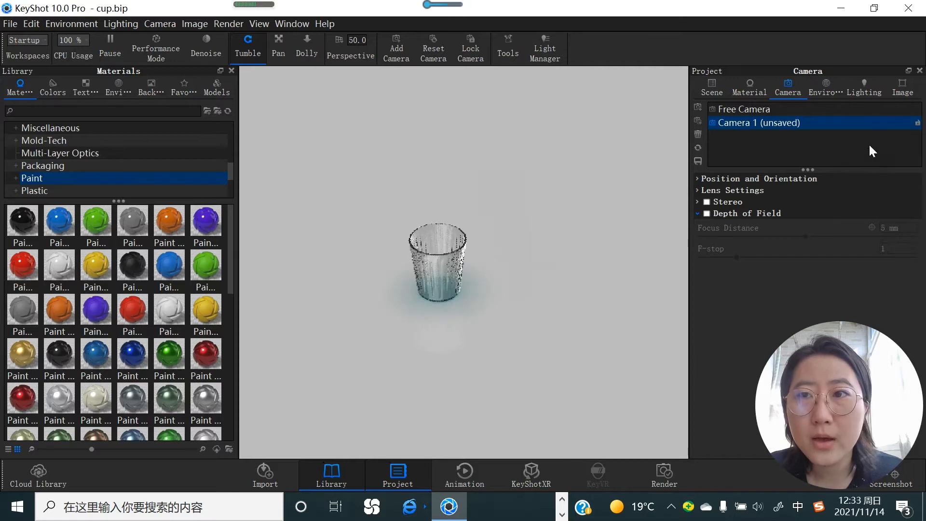
left_click(917, 125)
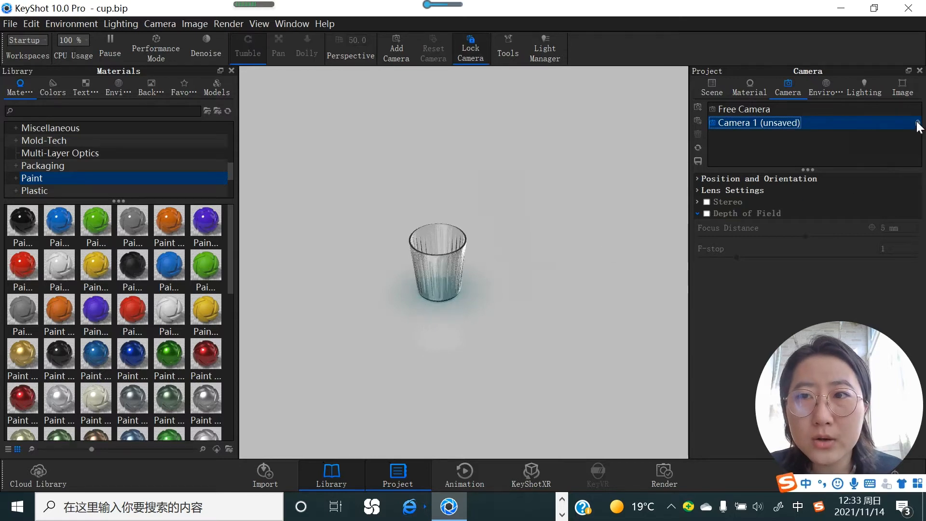
left_click(698, 161)
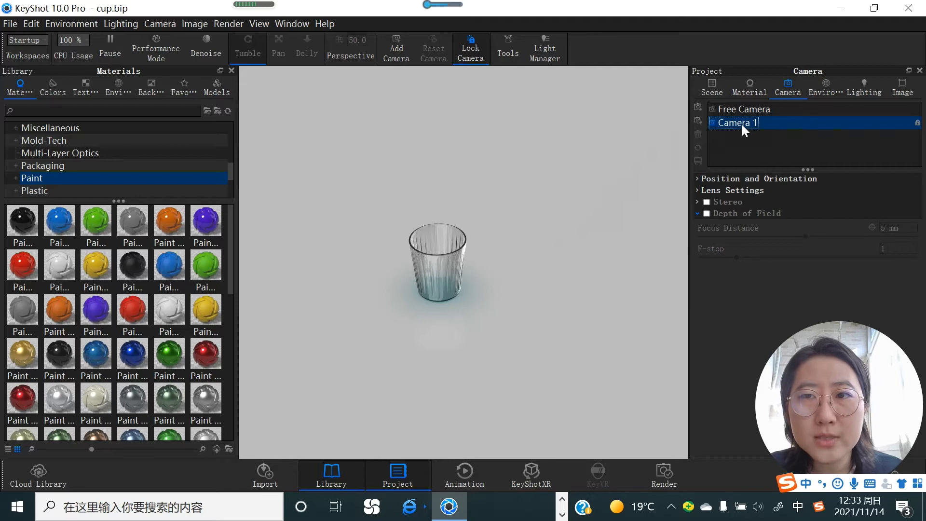
Step: From the free camera, frame a close-up view of the cup and add it as a second, locked camera
left_click(751, 110)
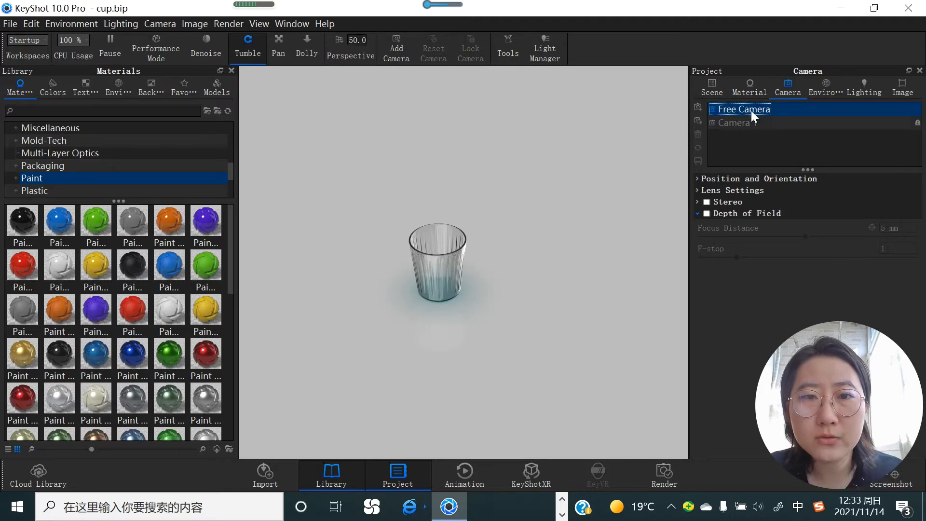
scroll(444, 284, "down", 4)
scroll(444, 284, "up", 7)
left_click_drag(444, 284, 410, 278)
scroll(411, 278, "up", 1)
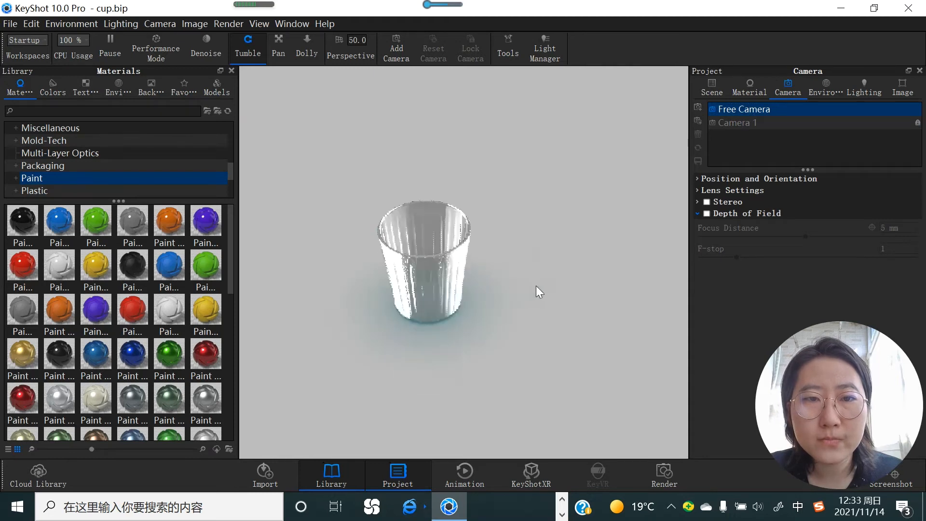
left_click_drag(536, 286, 448, 277)
scroll(488, 275, "up", 5)
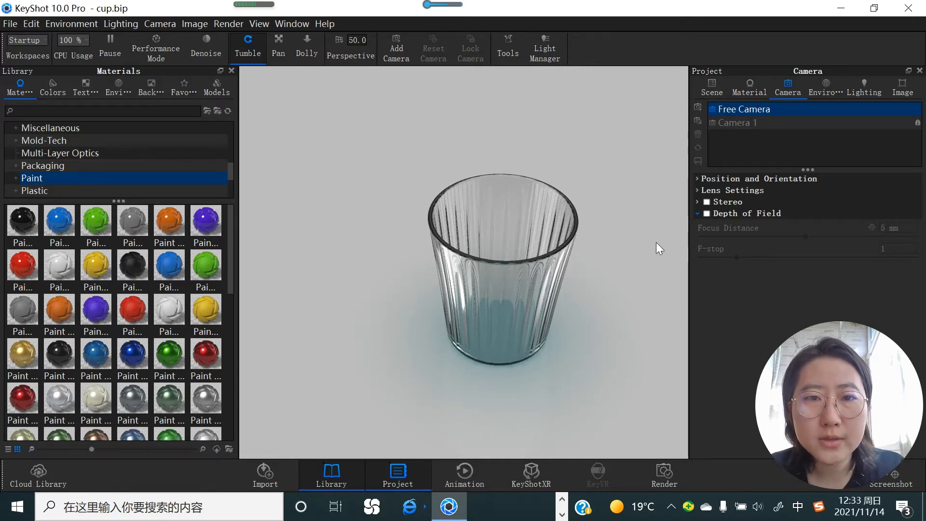
left_click(398, 52)
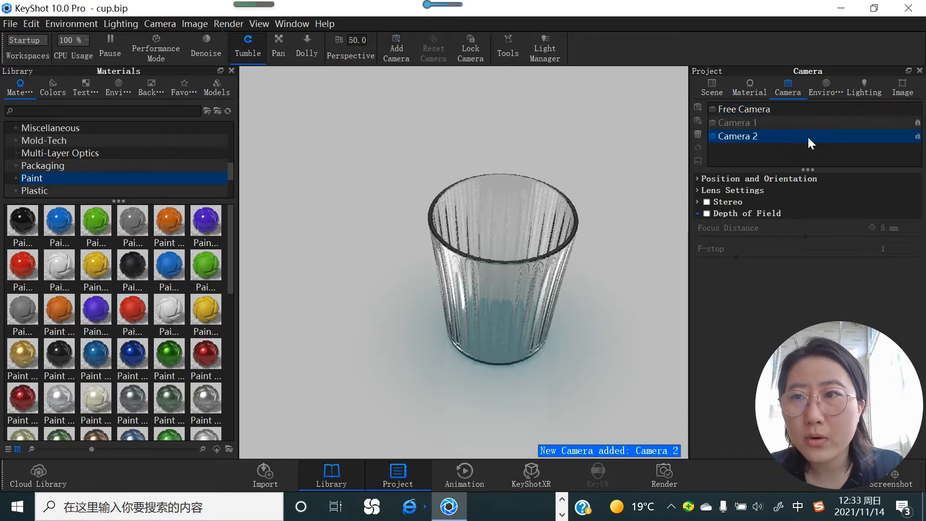
left_click(918, 137)
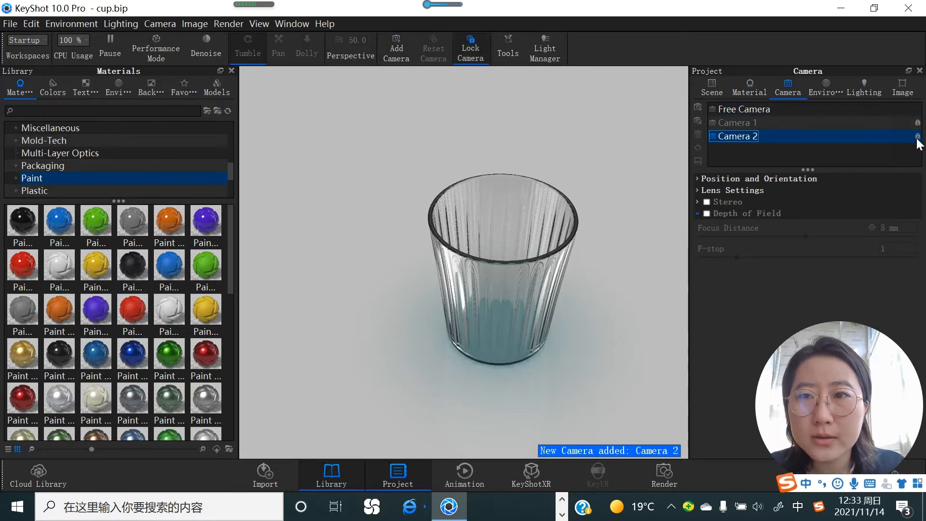
Step: From the free camera, frame a straight-down view into the cup and add it as a third, locked camera
left_click(739, 110)
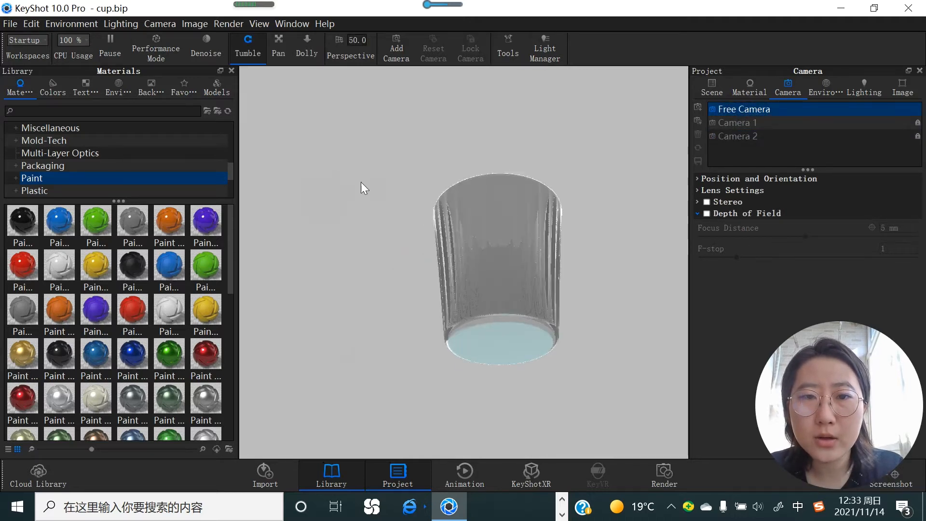
left_click_drag(664, 337, 866, 425)
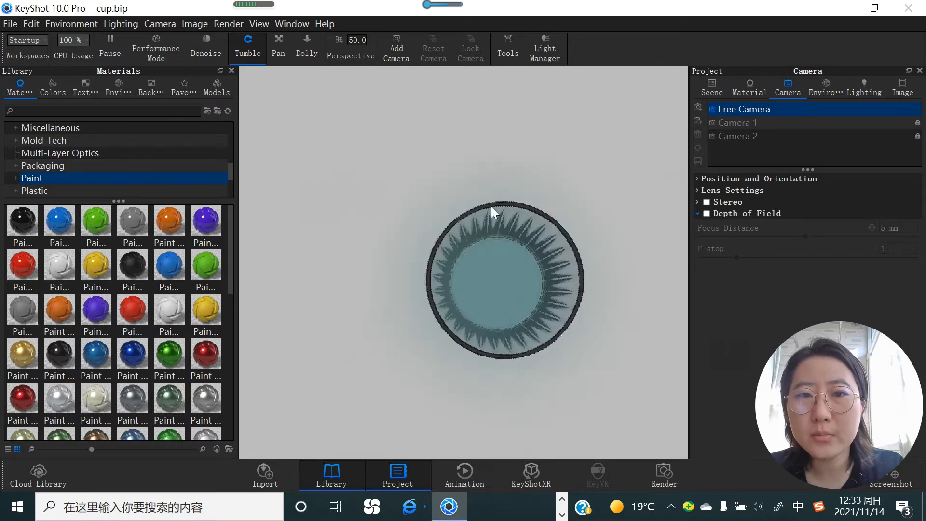
left_click(699, 108)
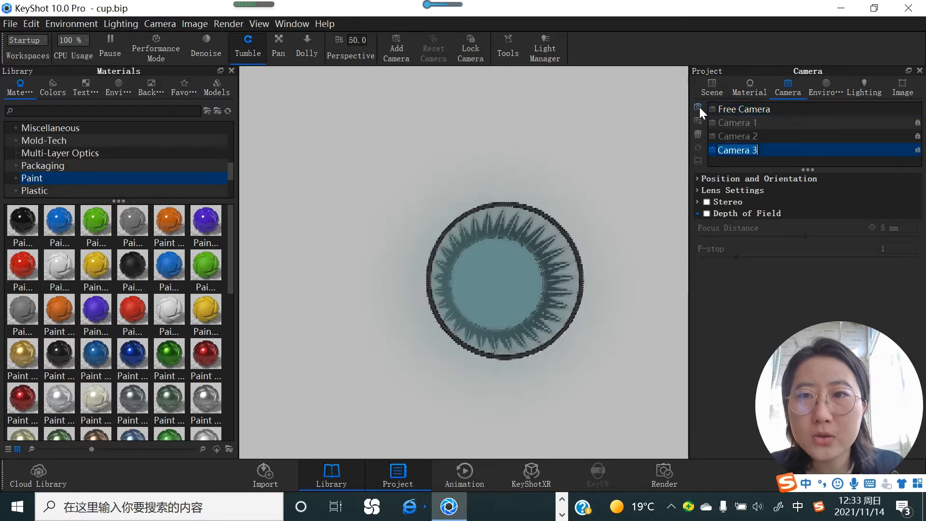
left_click(918, 149)
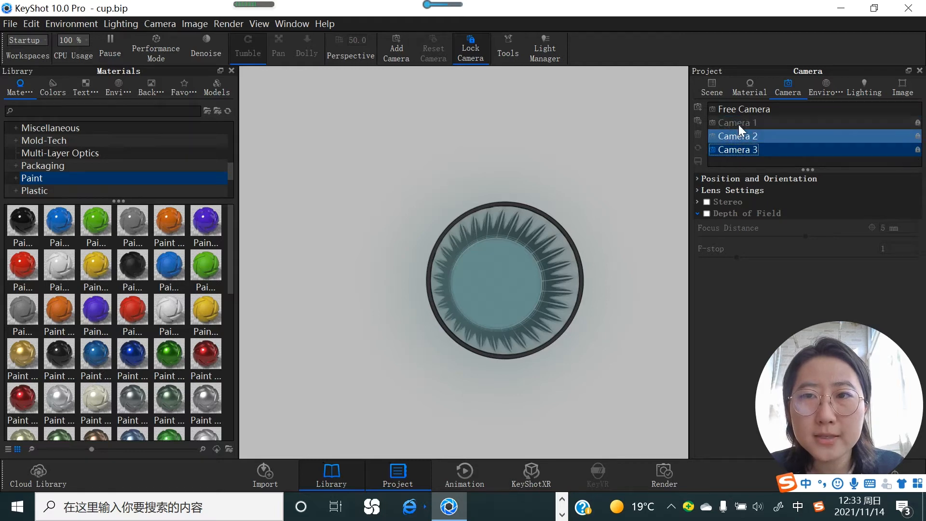
Step: Switch between Camera 1, Camera 2 and Camera 3 to compare their saved views of the cup
left_click(745, 123)
left_click(737, 138)
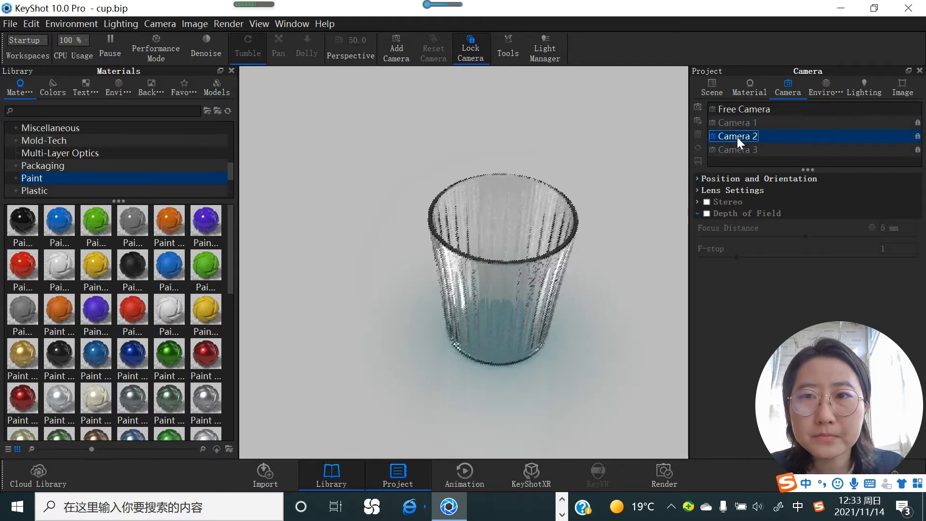
left_click(738, 149)
left_click(742, 123)
left_click(739, 136)
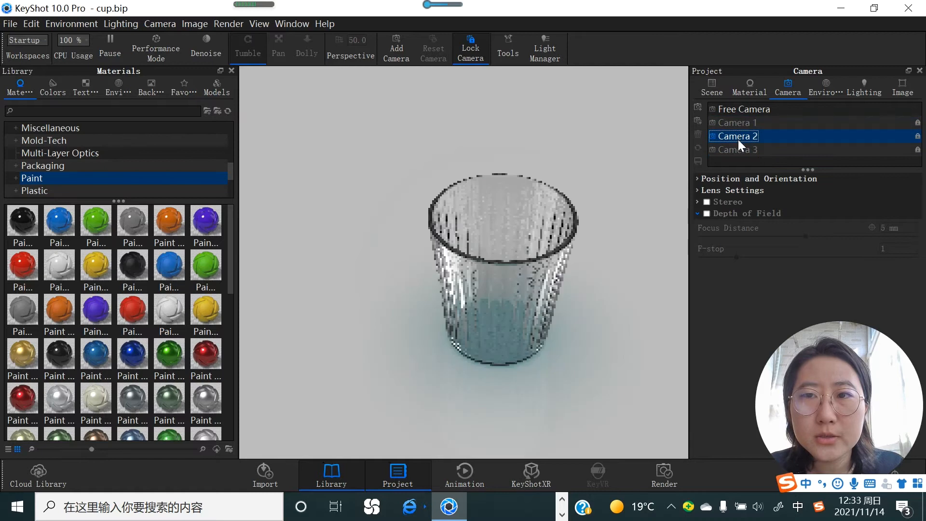
left_click(738, 148)
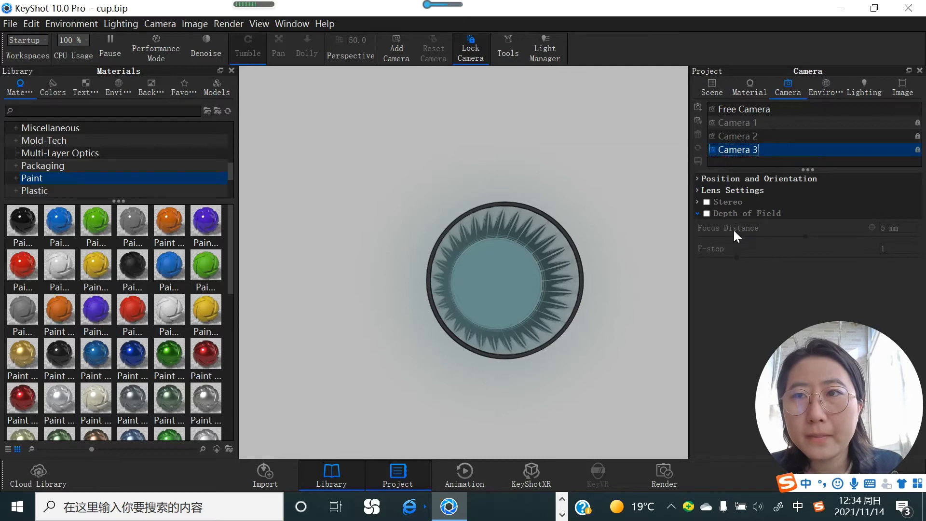
Step: Return to the free camera and orbit to a side view looking slightly down on the cup
left_click(748, 92)
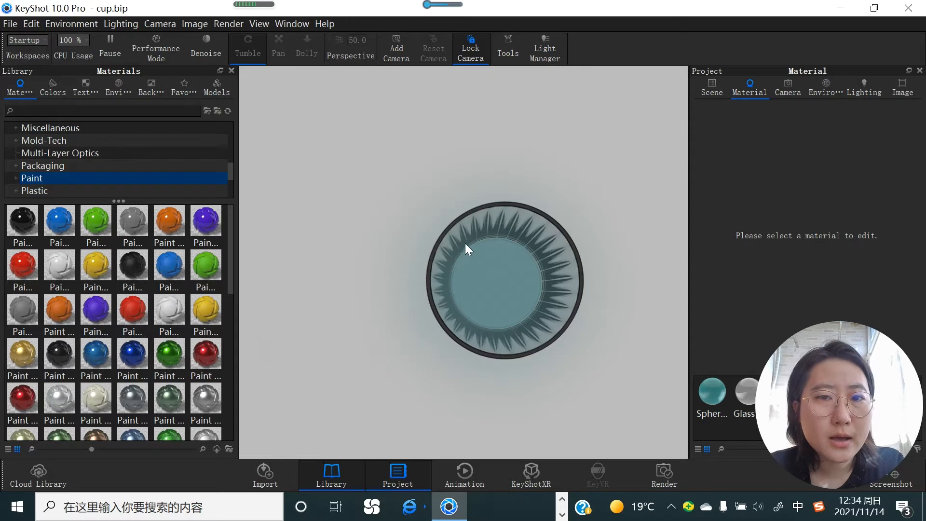
left_click(787, 89)
left_click(742, 111)
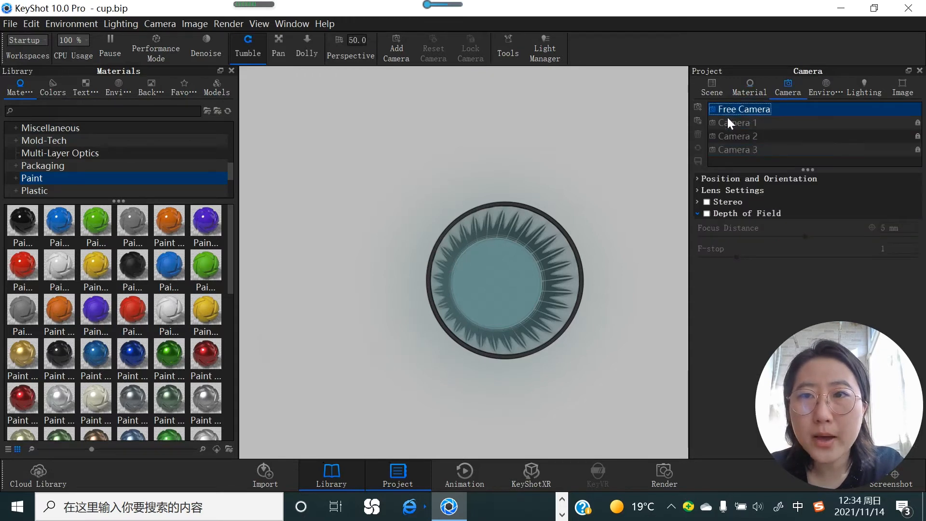
left_click_drag(456, 244, 530, 251)
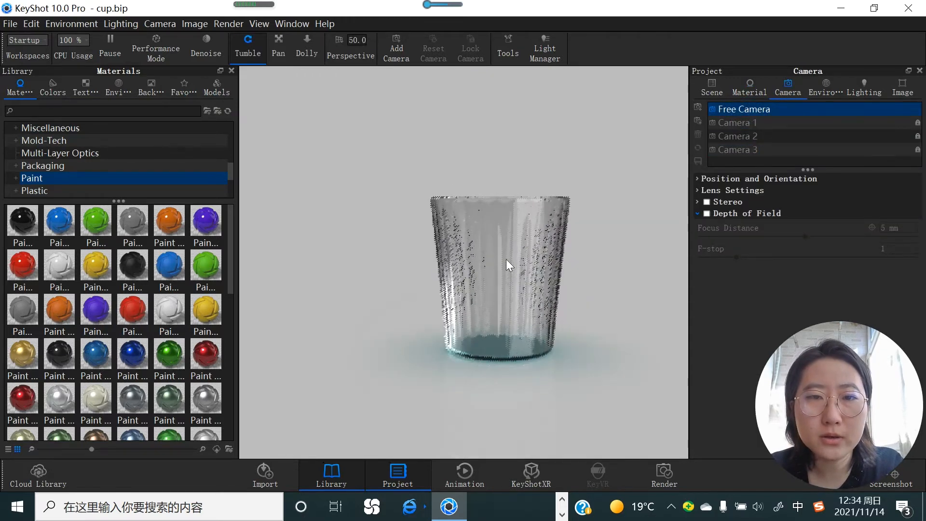
left_click_drag(454, 203, 483, 262)
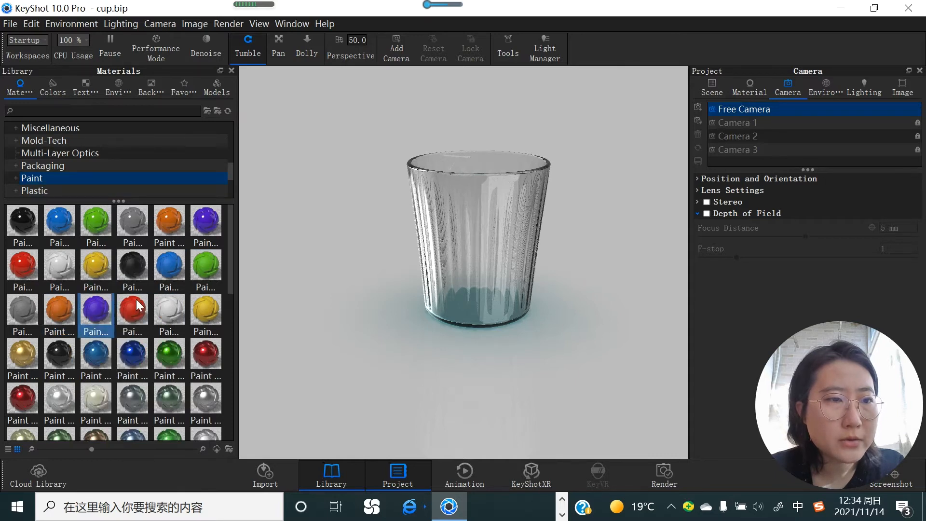
Step: Apply a yellow clear plastic from the Plastic materials to the cup, then replace it with Hard Textured Plastic Green
left_click(42, 194)
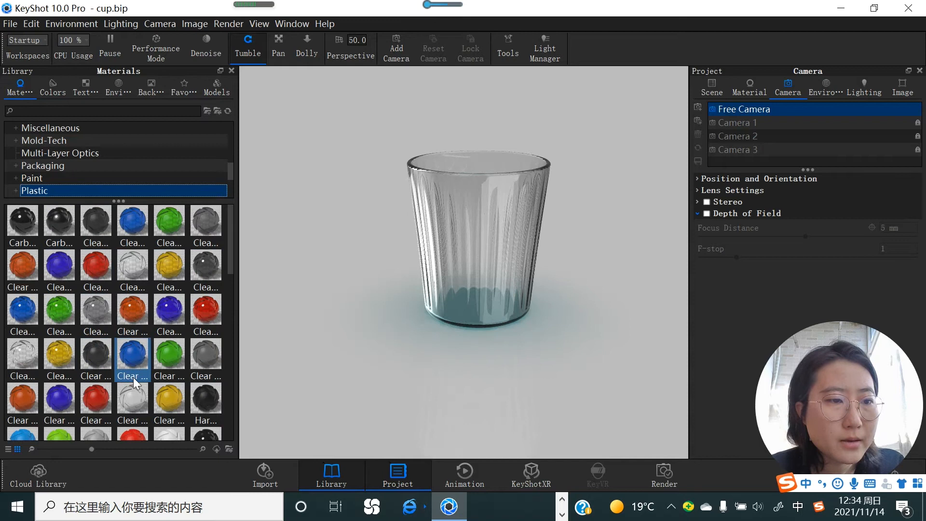
left_click_drag(62, 353, 522, 254)
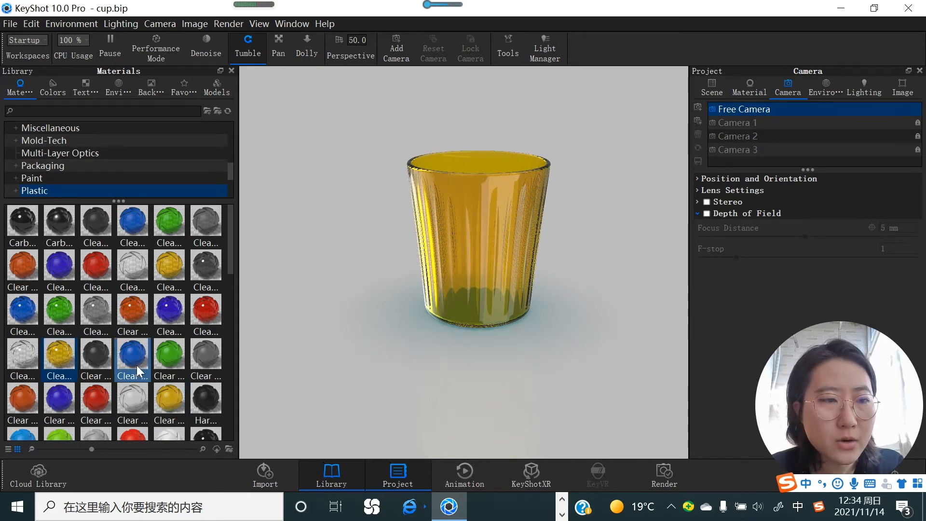
scroll(137, 365, "down", 5)
left_click(72, 256)
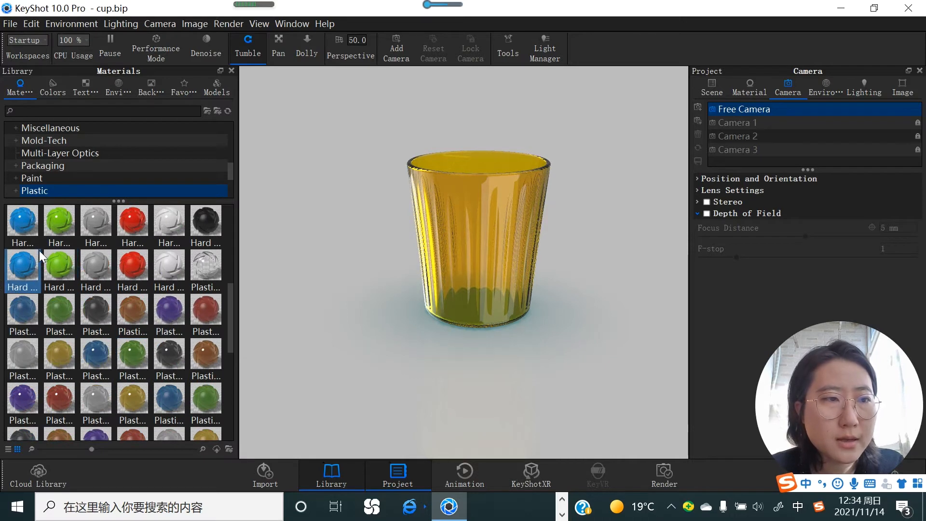
left_click_drag(46, 261, 430, 182)
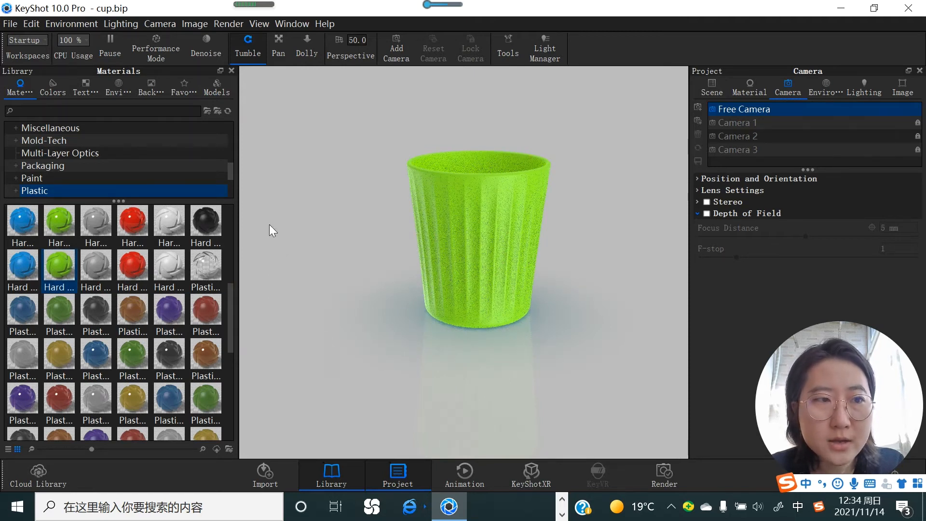
mouse_move(54, 276)
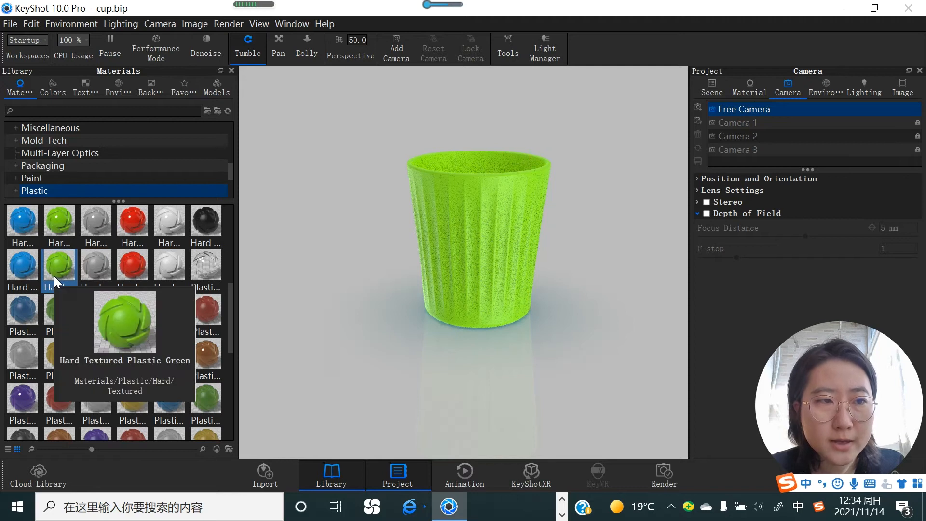
Step: Apply Hard Textured Plastic Green to the cup and open the cup's material properties for editing
left_click_drag(53, 271, 484, 215)
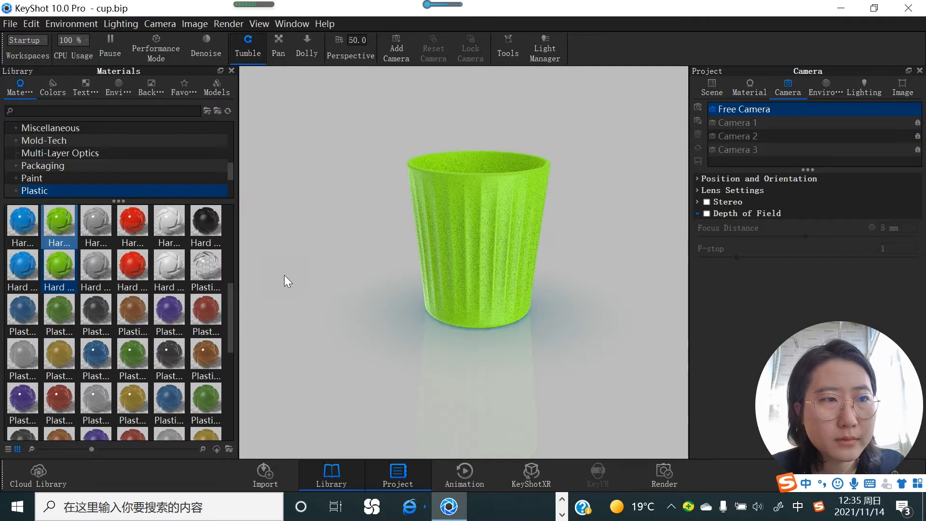
scroll(95, 175, "down", 2)
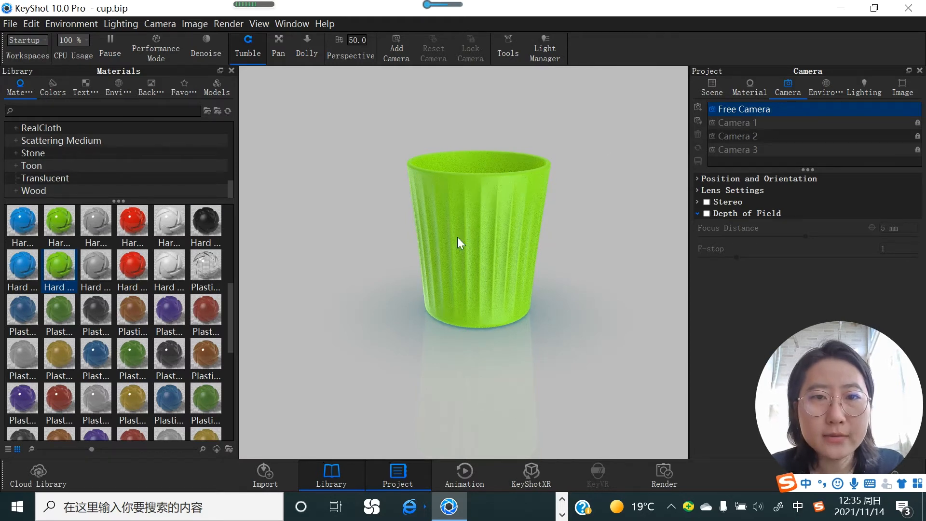
right_click(488, 198)
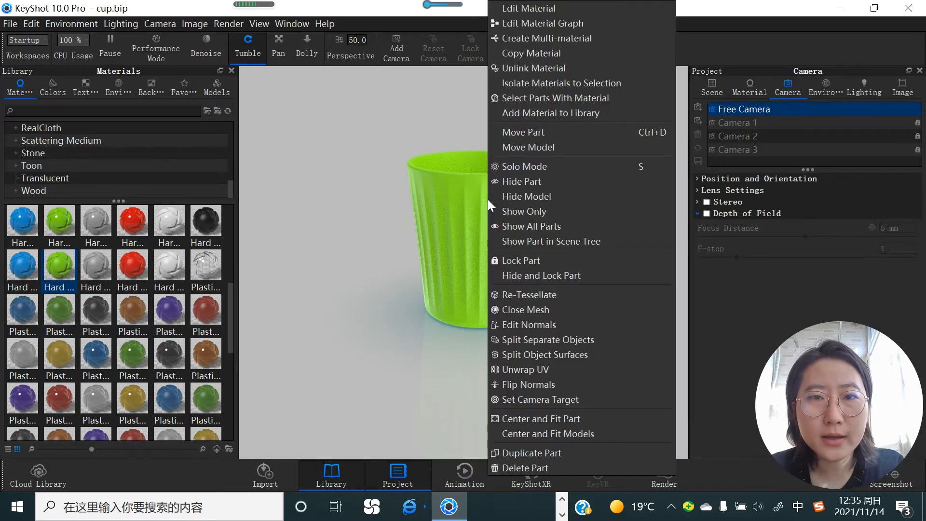
left_click(530, 8)
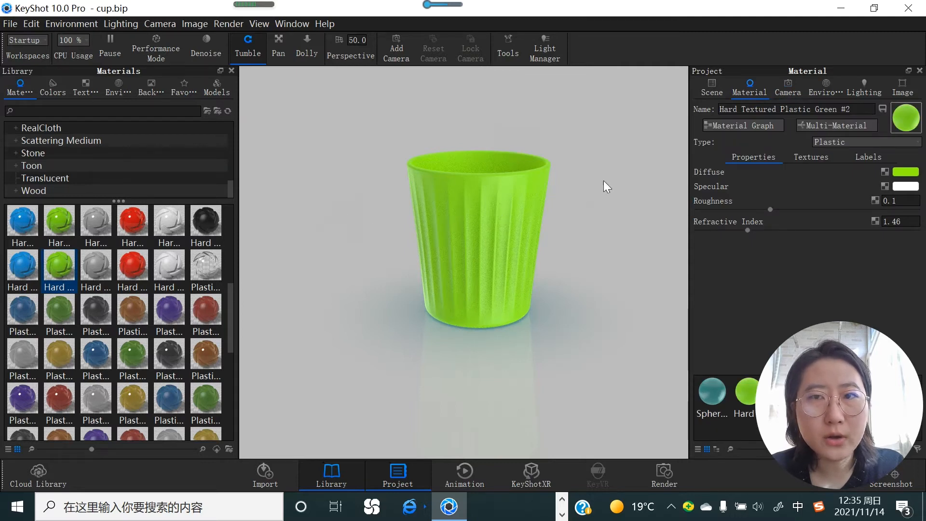
left_click(718, 92)
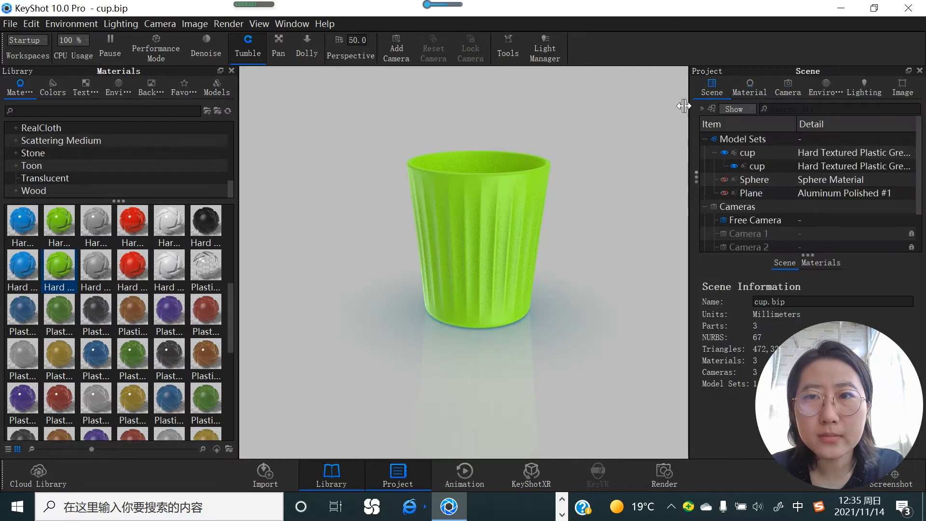
double_click(482, 218)
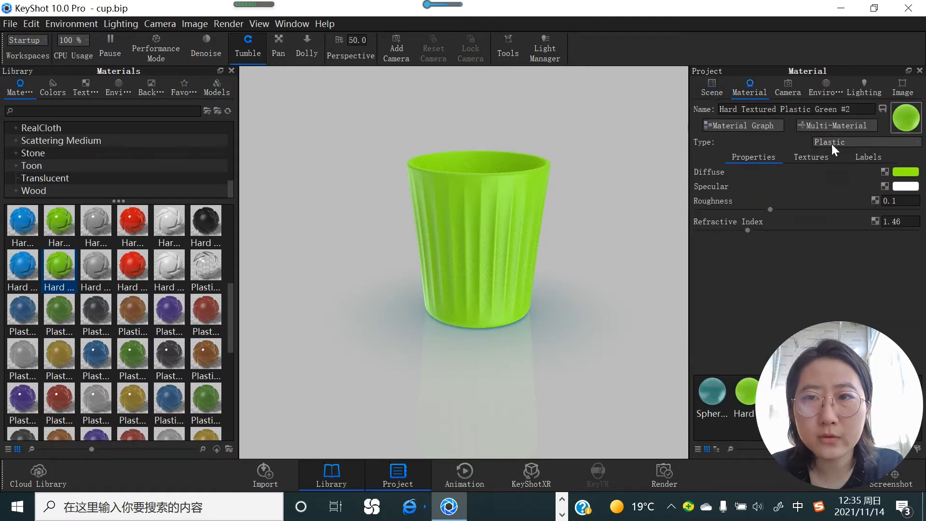
Step: Change the cup material's diffuse color to the red #F20C40
left_click(900, 172)
left_click_drag(847, 134, 849, 98)
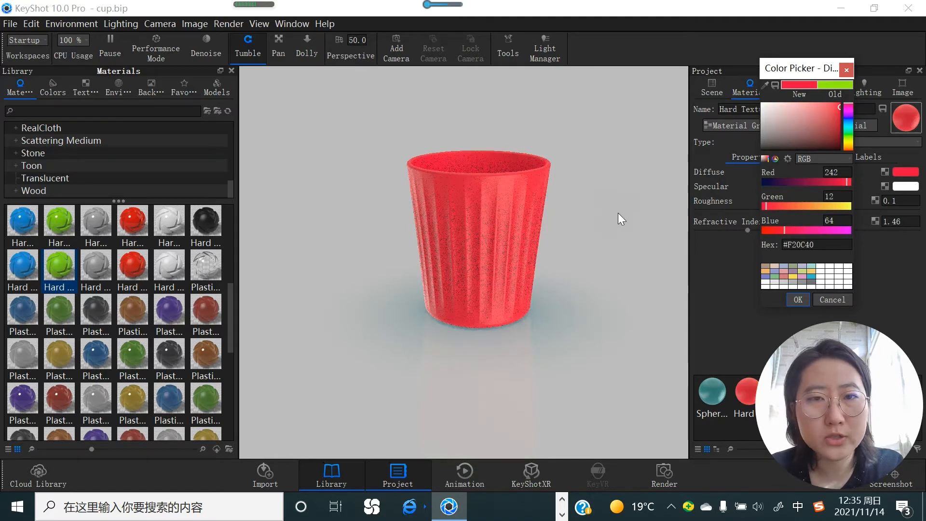
left_click(799, 301)
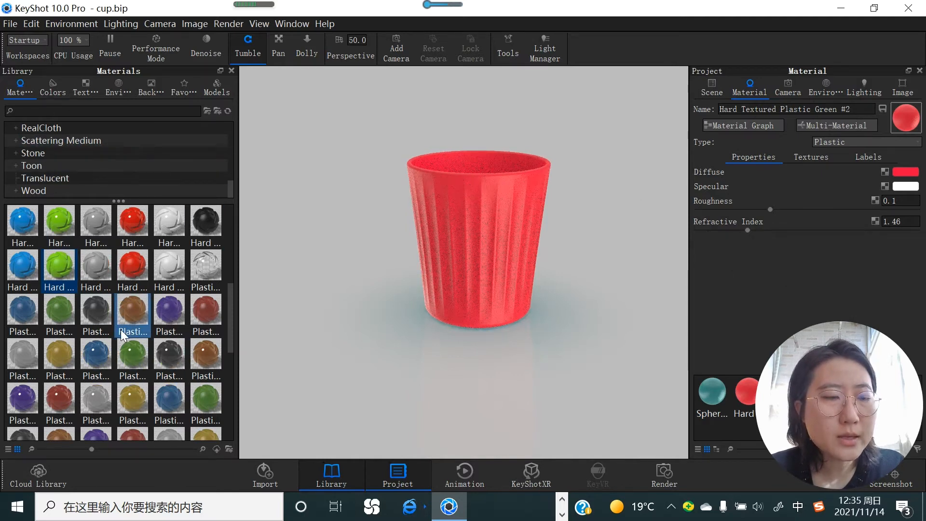
scroll(39, 174, "up", 2)
scroll(41, 150, "down", 2)
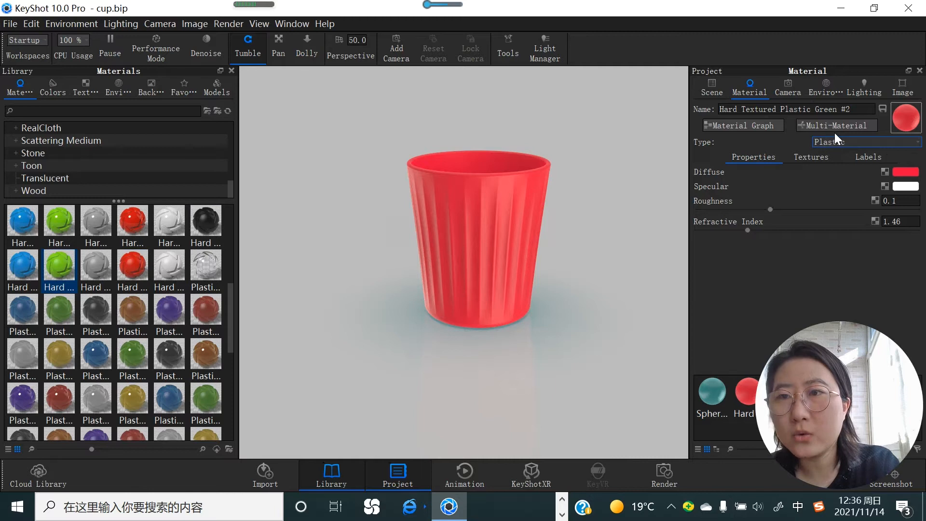
Step: Change the cup's material type to Metal and set its color to the cyan #0CEAF2
left_click(917, 143)
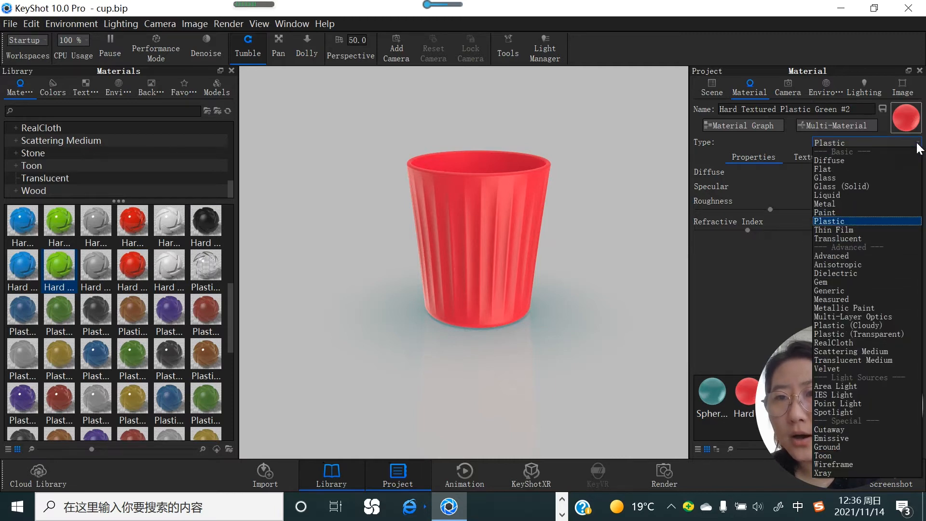
left_click(842, 203)
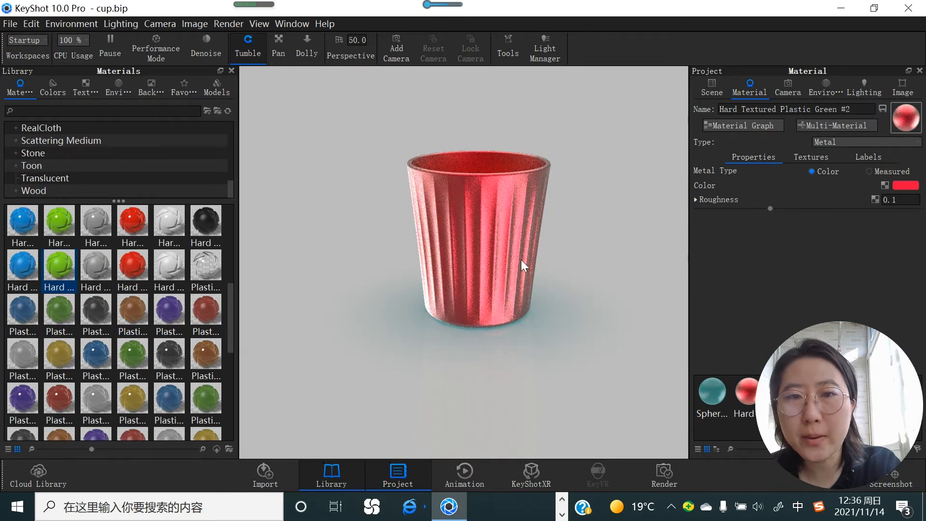
left_click(901, 186)
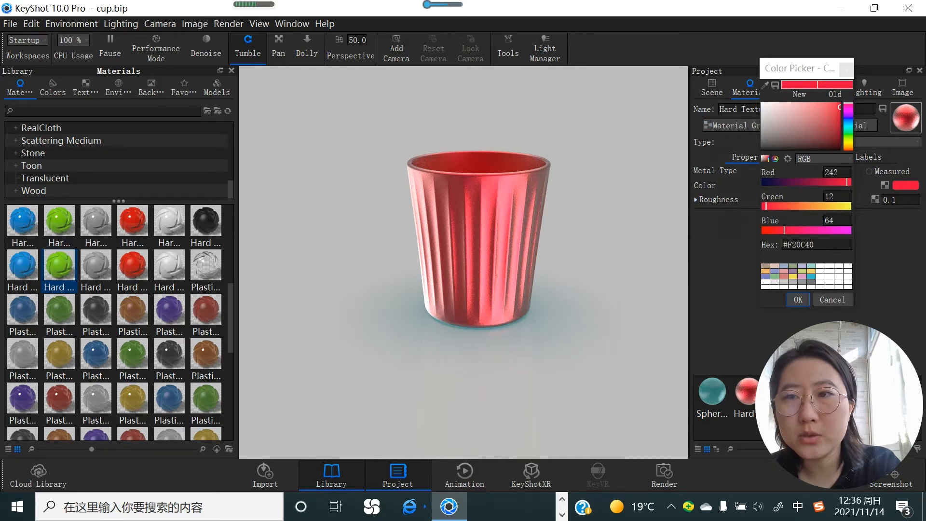
left_click(849, 126)
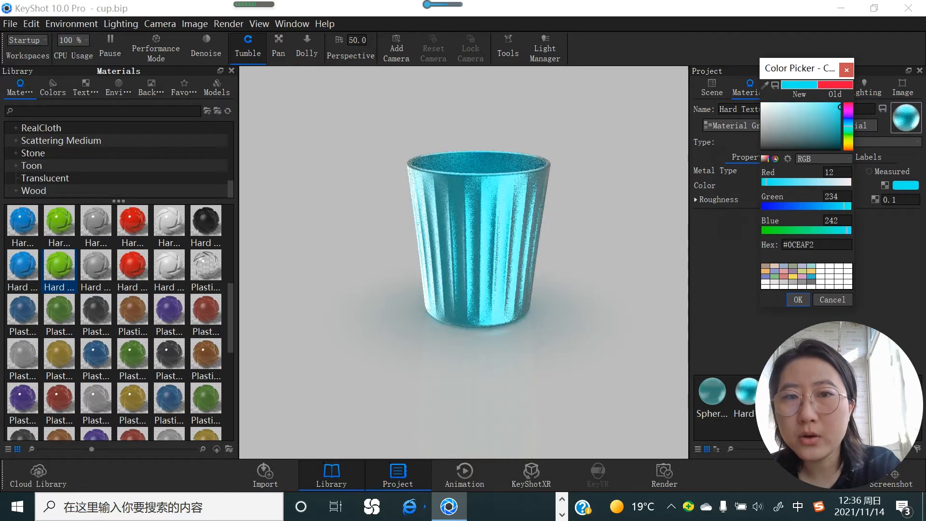
left_click(796, 300)
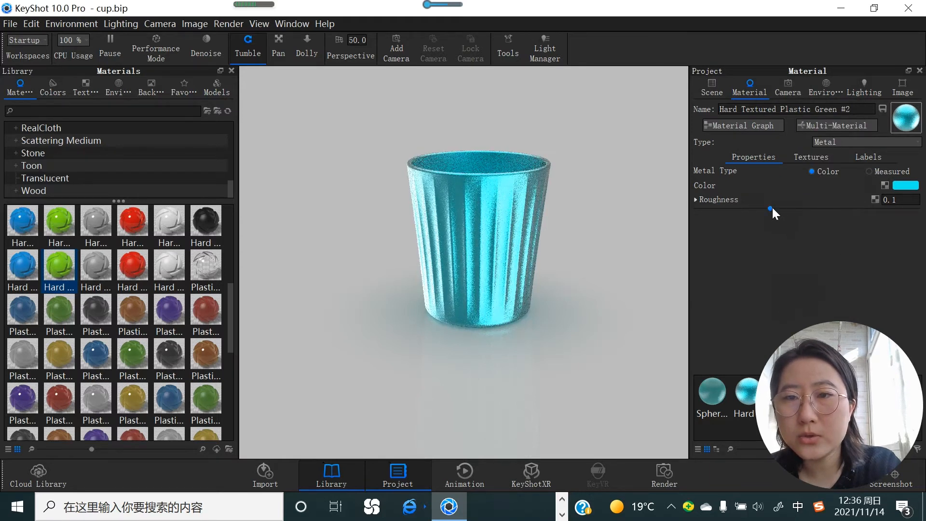
Step: Try a metal roughness of 0.202 on the cup, and lower it to 0.0303 for a shinier finish
left_click_drag(771, 208, 845, 208)
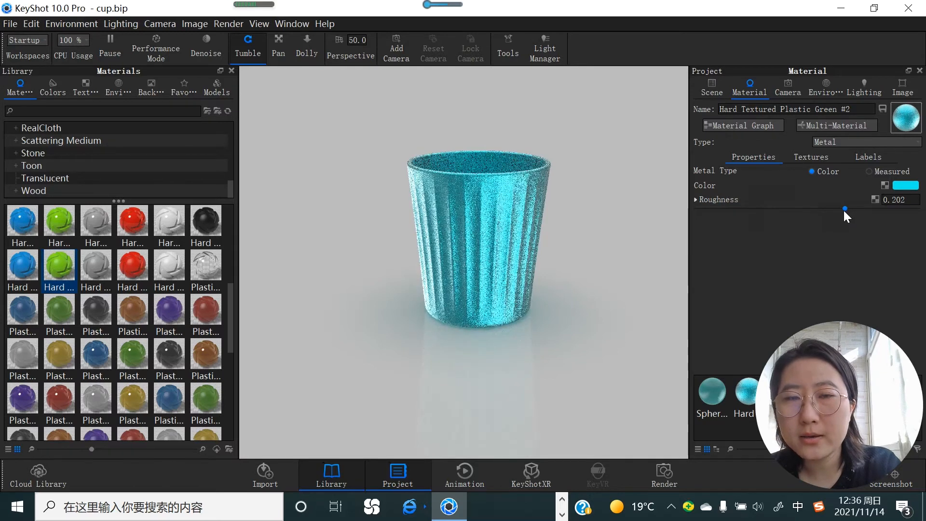
left_click_drag(845, 208, 715, 211)
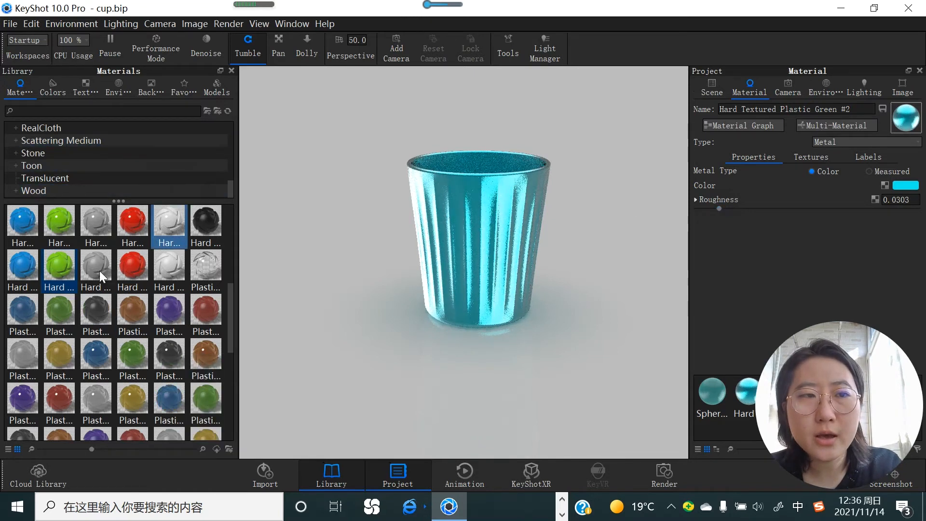
scroll(84, 304, "up", 2)
scroll(147, 242, "up", 3)
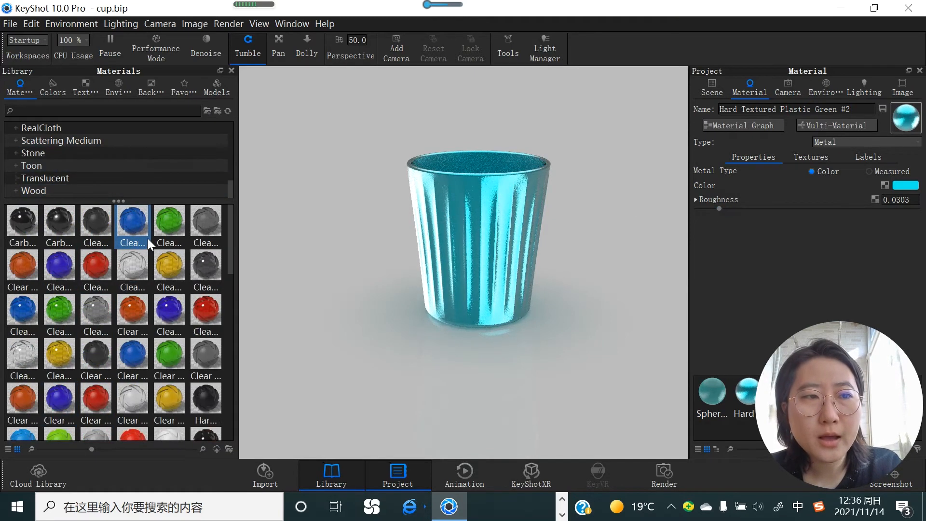
mouse_move(148, 235)
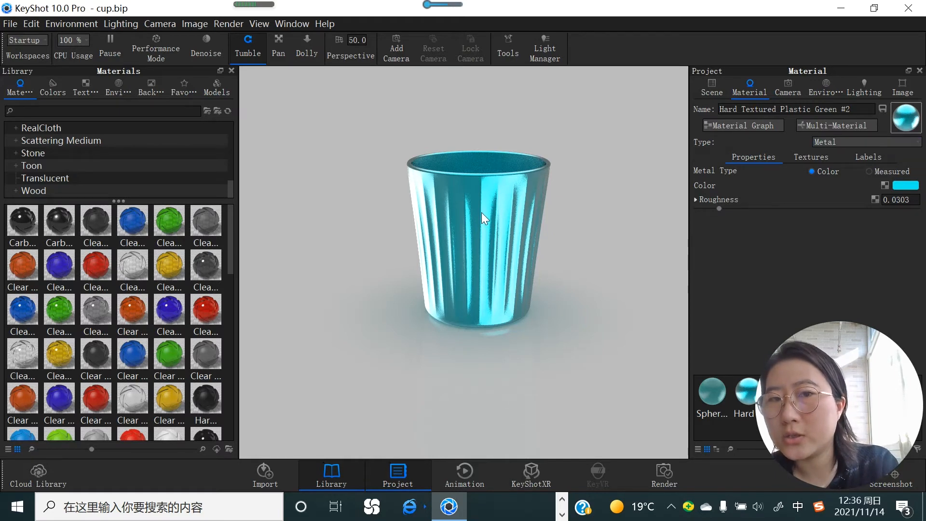
Step: Try the Paint material type on the cup, and switch it to Glass
left_click(905, 143)
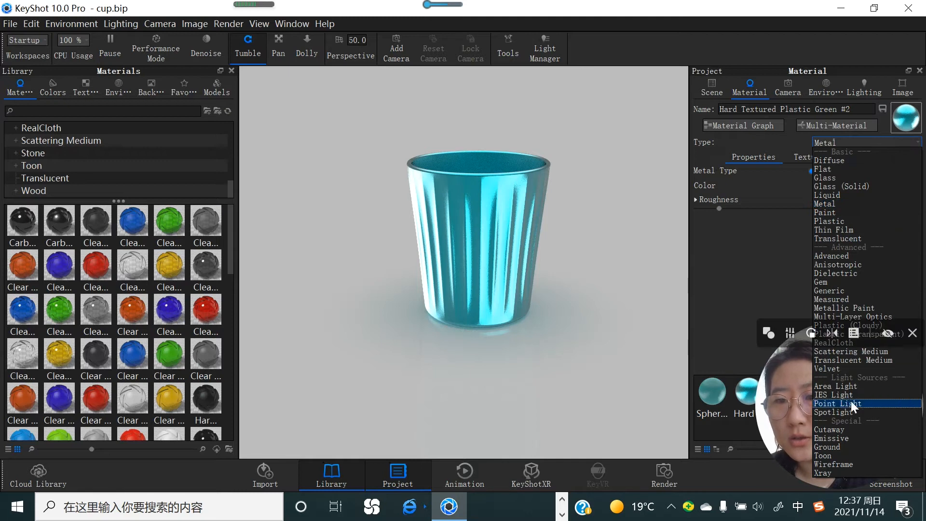
left_click(827, 212)
left_click(849, 143)
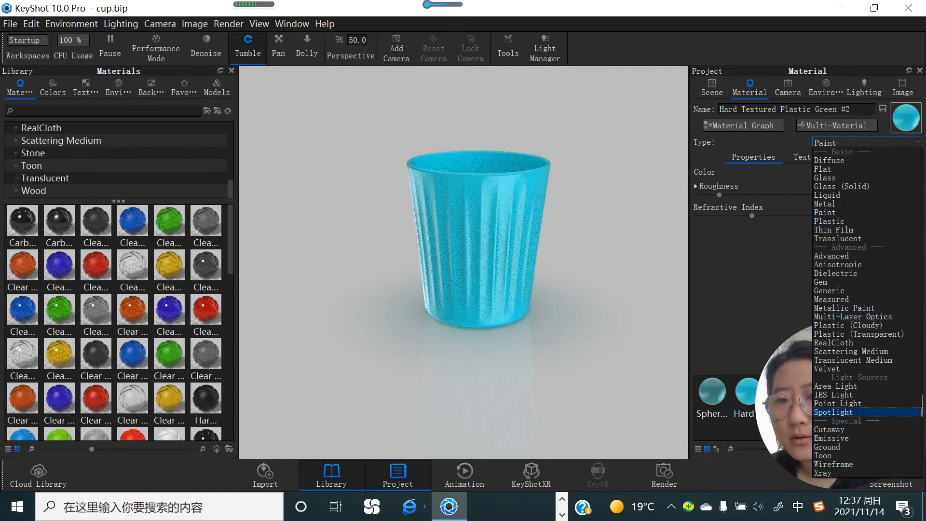
left_click(837, 176)
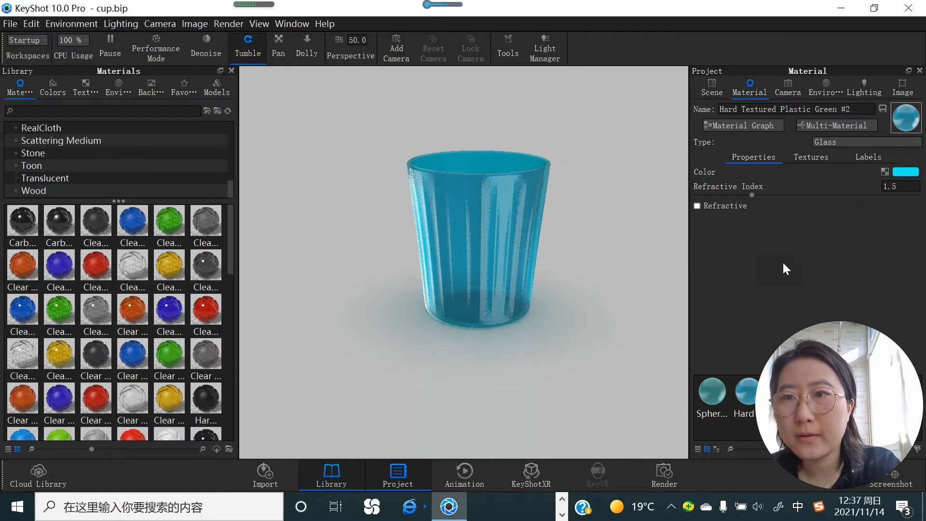
Step: Apply the 2 Panels Straight 4K environment to the scene and set the background to Lighting Environment
left_click(817, 89)
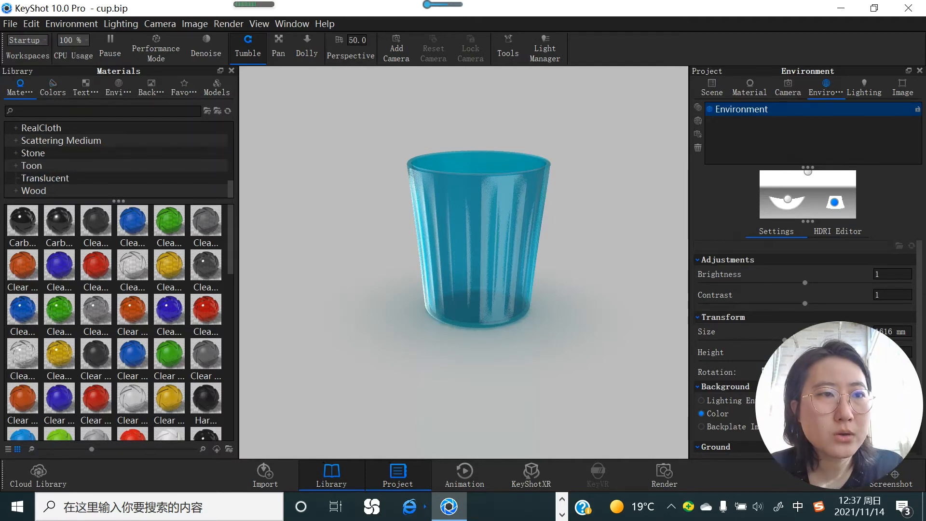
left_click(116, 90)
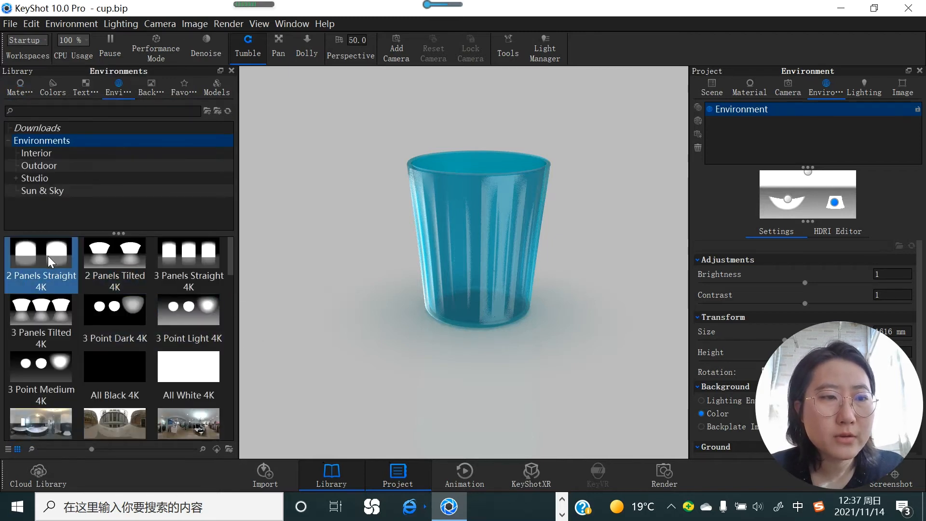
left_click_drag(46, 256, 314, 220)
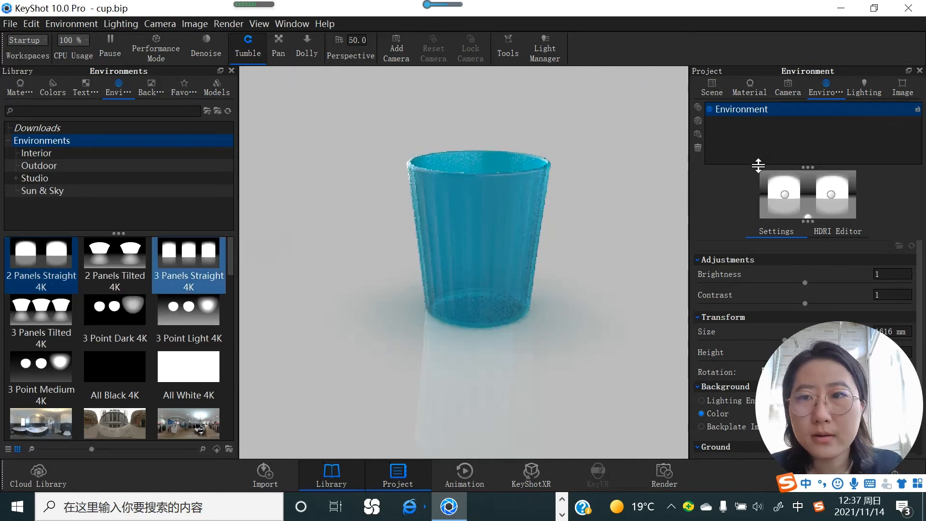
scroll(748, 294, "down", 3)
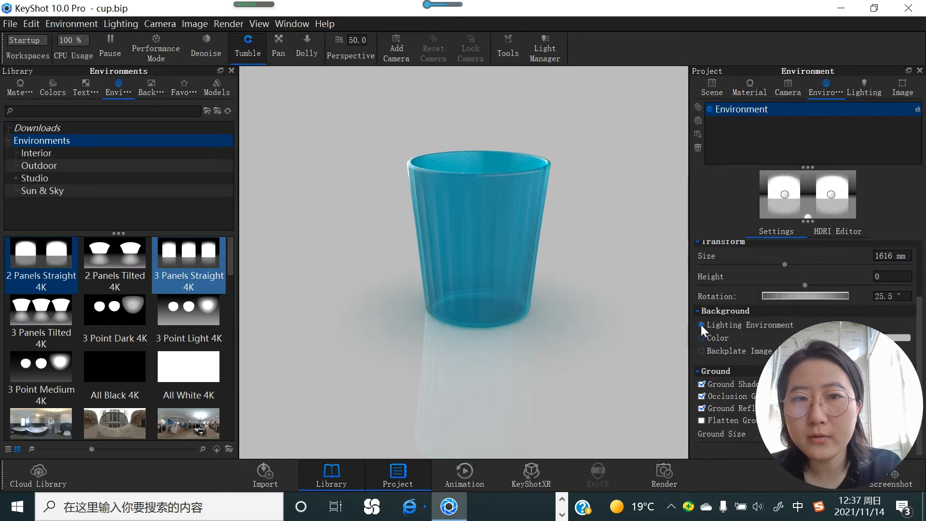
left_click(701, 325)
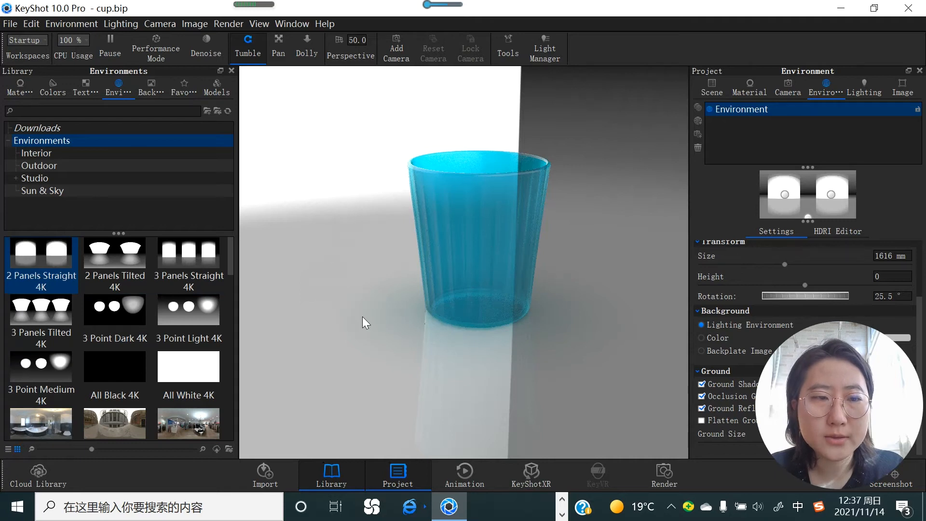
Step: Compare the 2 Panels Straight, 2 Panels Tilted and 3 Panels Straight 4K environments around the cup
left_click_drag(16, 255, 359, 216)
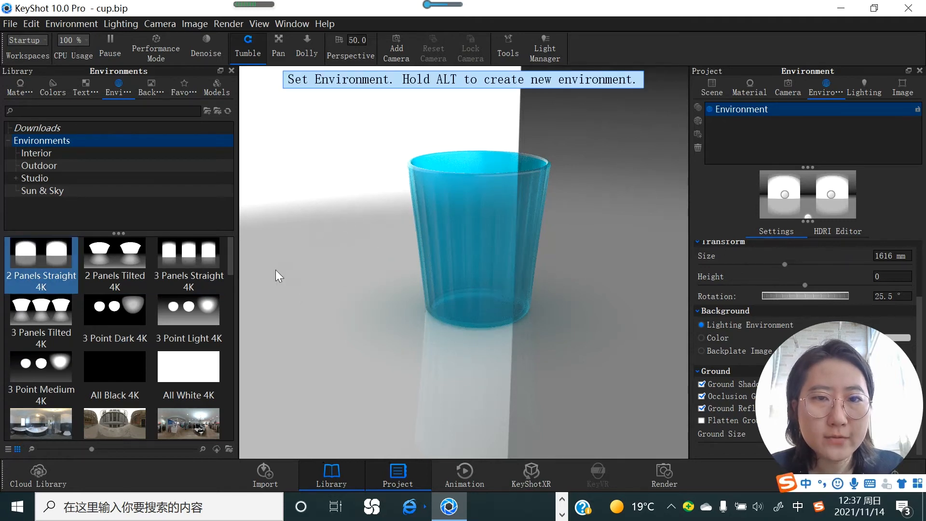
left_click_drag(120, 258, 281, 171)
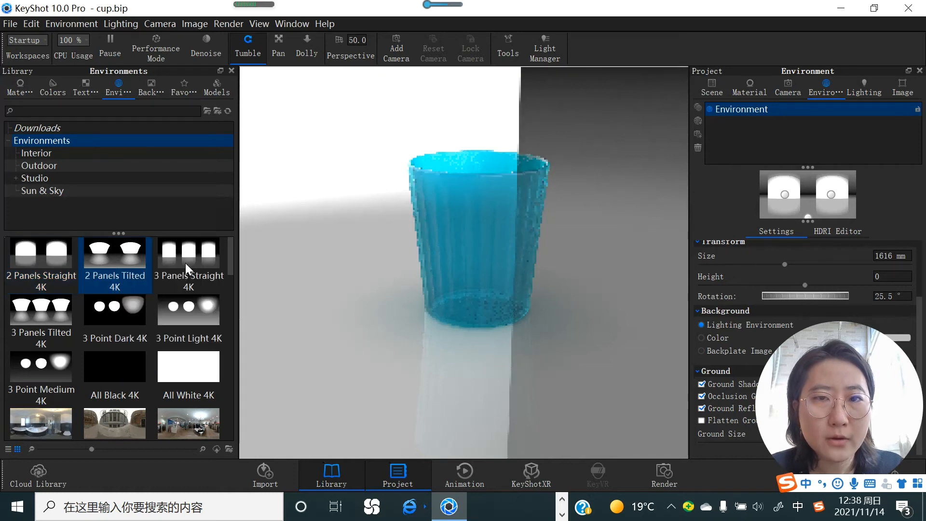
left_click_drag(186, 263, 317, 176)
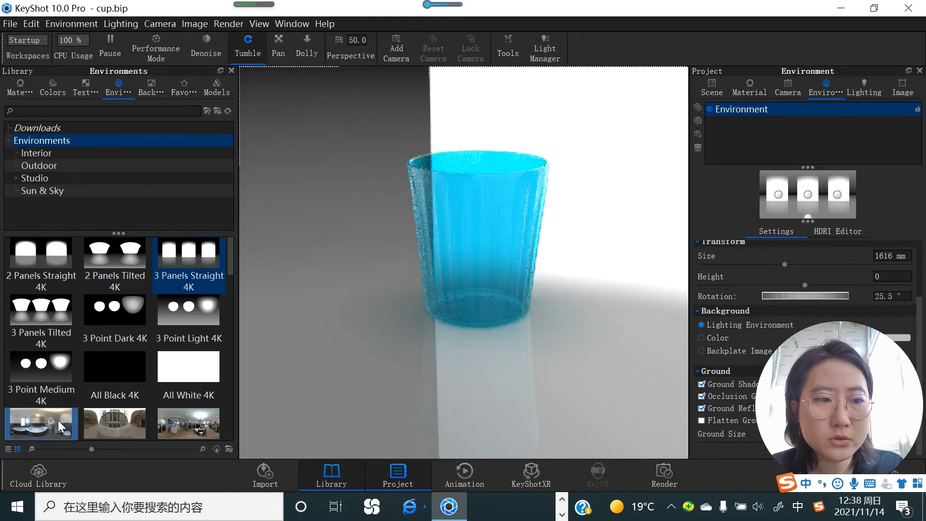
Step: Try the Aversis bathroom environment and the Aversis_City-alley-old_3k environment as surroundings for the cup
mouse_move(58, 420)
scroll(58, 420, "down", 3)
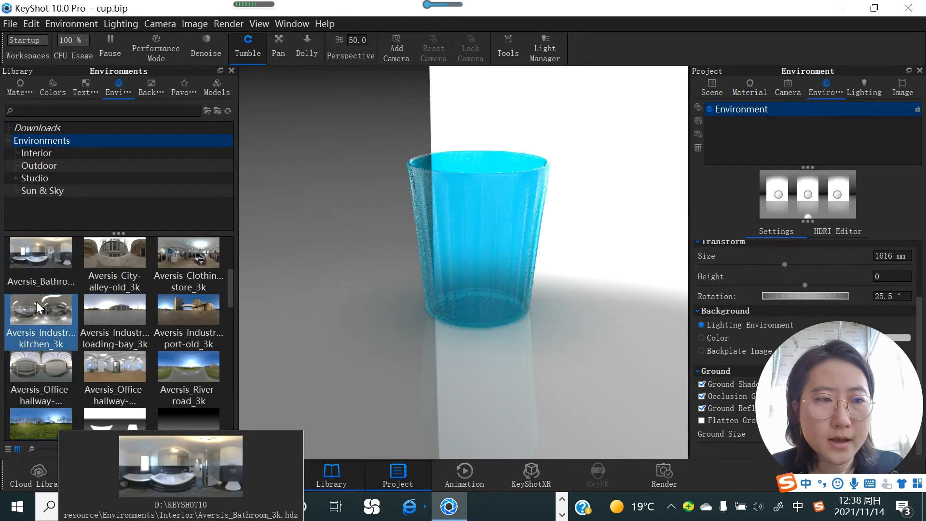
left_click_drag(50, 254, 394, 170)
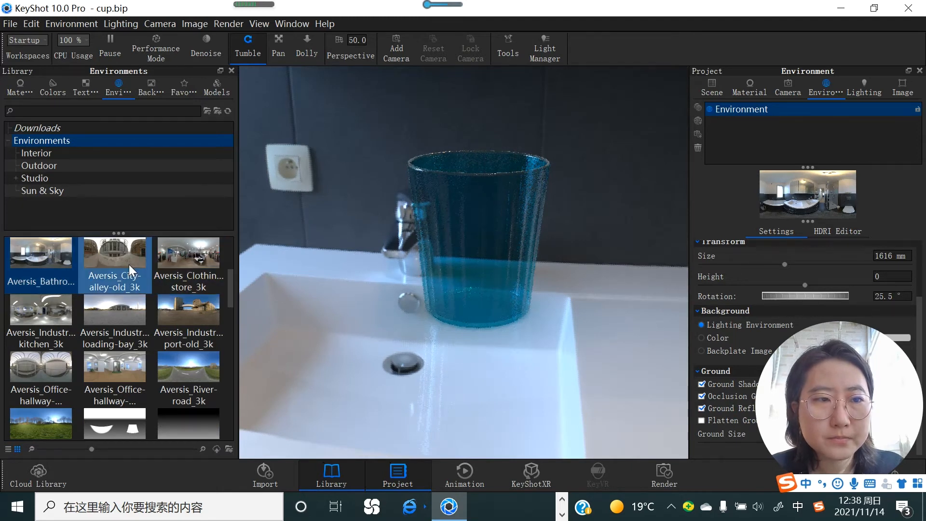
left_click_drag(129, 264, 345, 207)
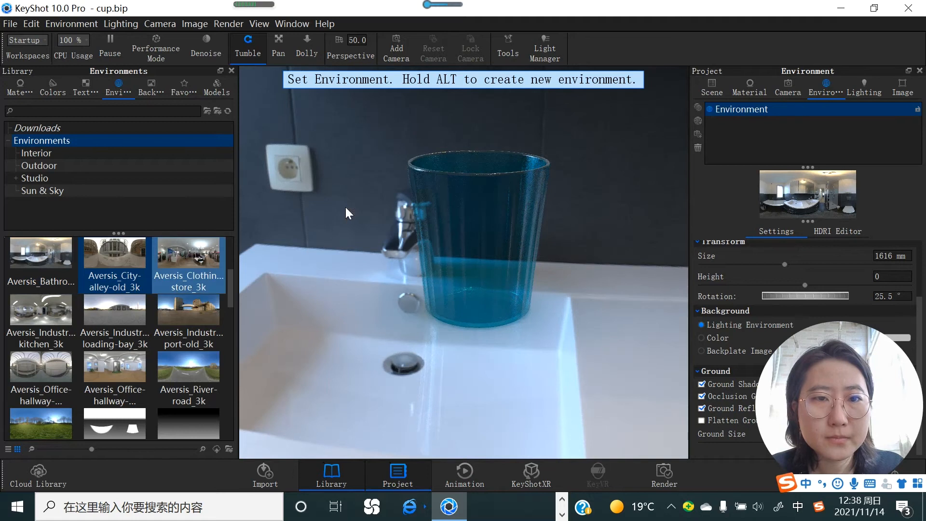
Step: Set the environment to 3 Panels Straight 4K and frame the cup slightly closer from a level side view
scroll(144, 311, "up", 3)
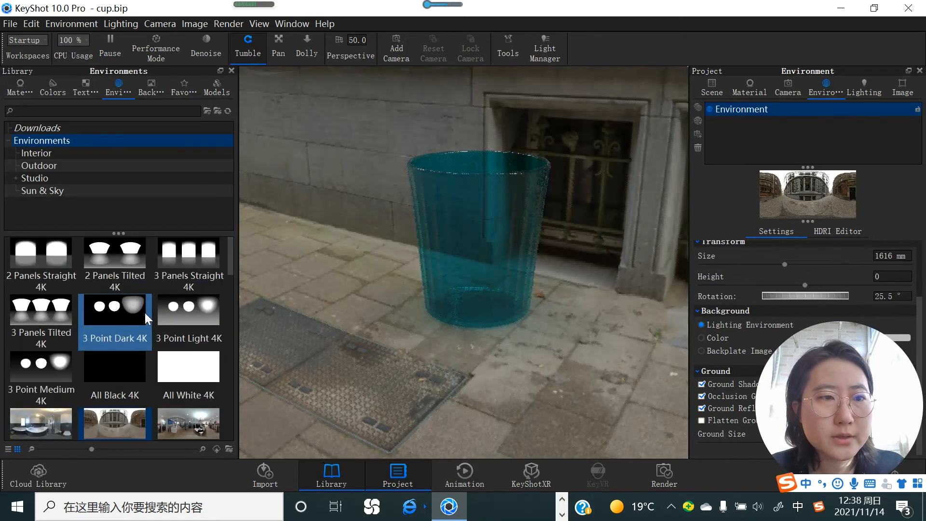
left_click_drag(182, 262, 374, 177)
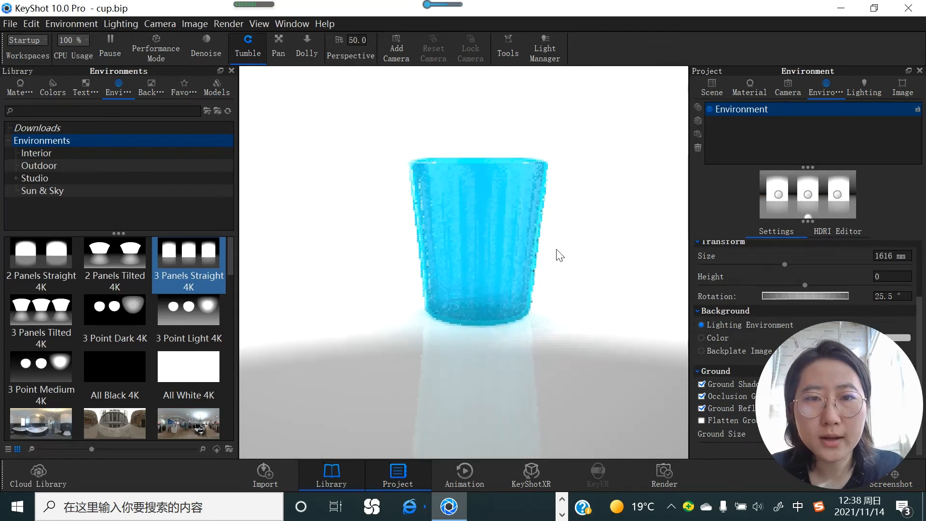
scroll(570, 307, "up", 2)
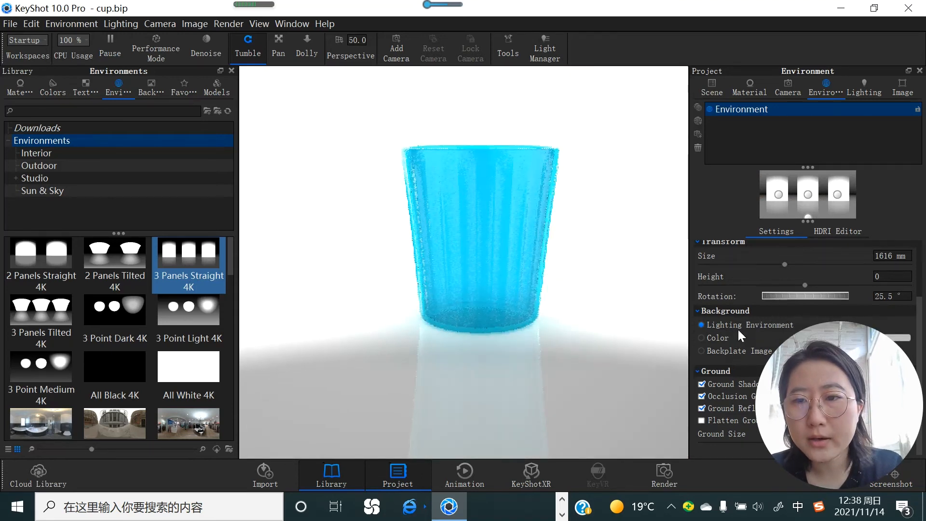
Step: Set the environment's brightness to 0.948 and its contrast to 0.312
scroll(751, 267, "up", 3)
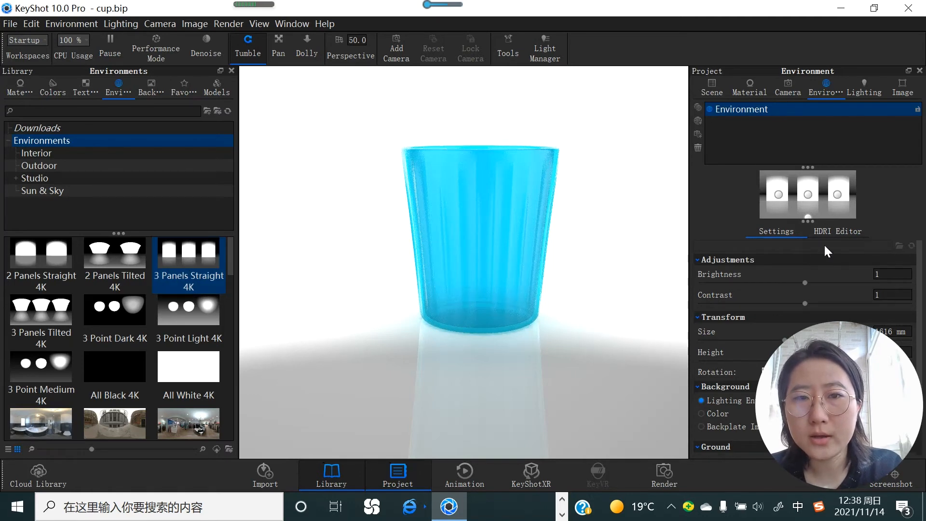
left_click(803, 283)
left_click_drag(804, 283, 851, 284)
left_click(741, 283)
left_click(800, 283)
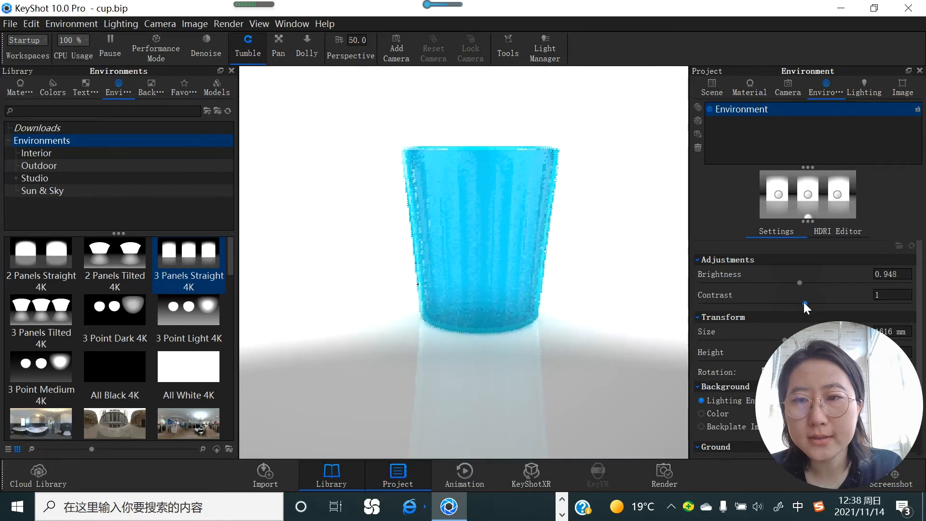
left_click_drag(804, 302, 876, 305)
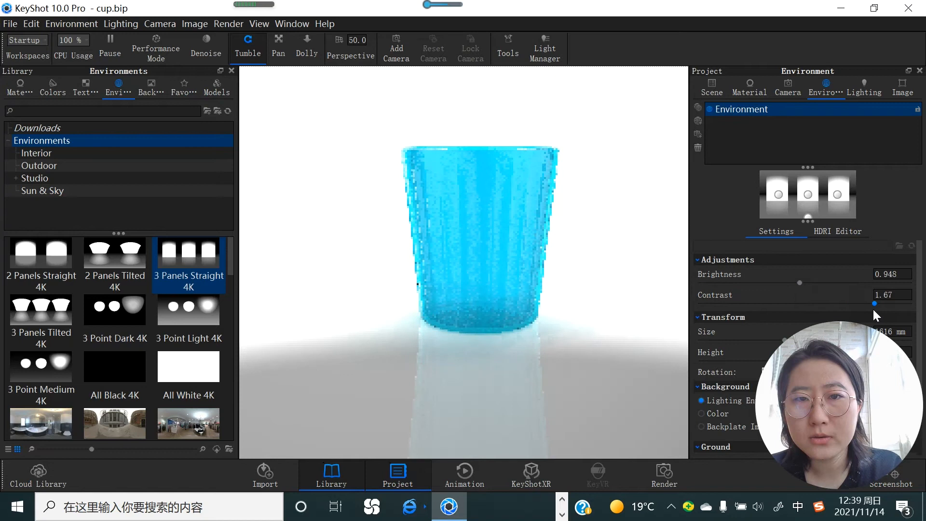
left_click(733, 304)
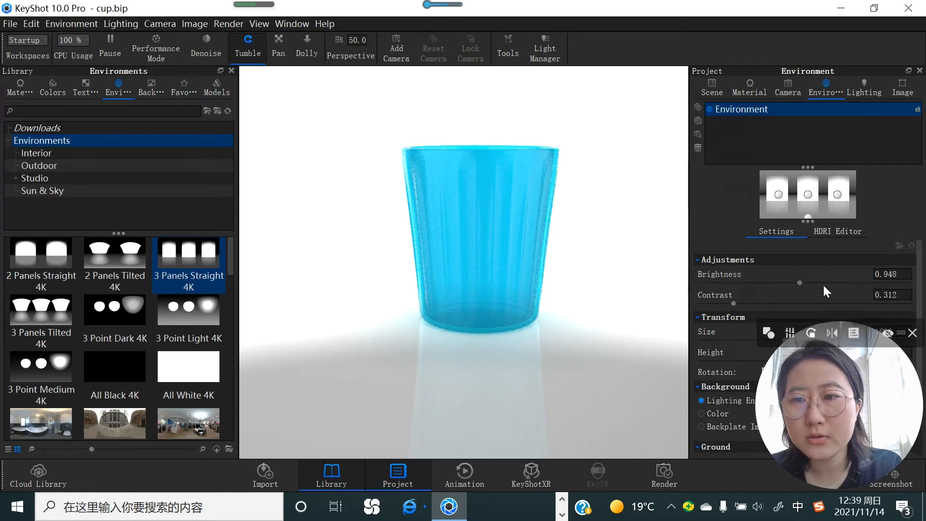
mouse_move(911, 336)
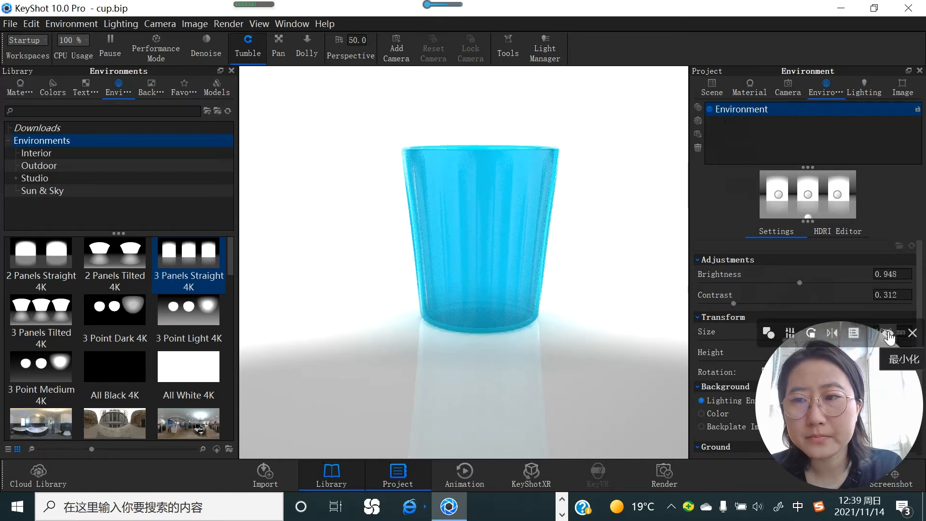
left_click(911, 335)
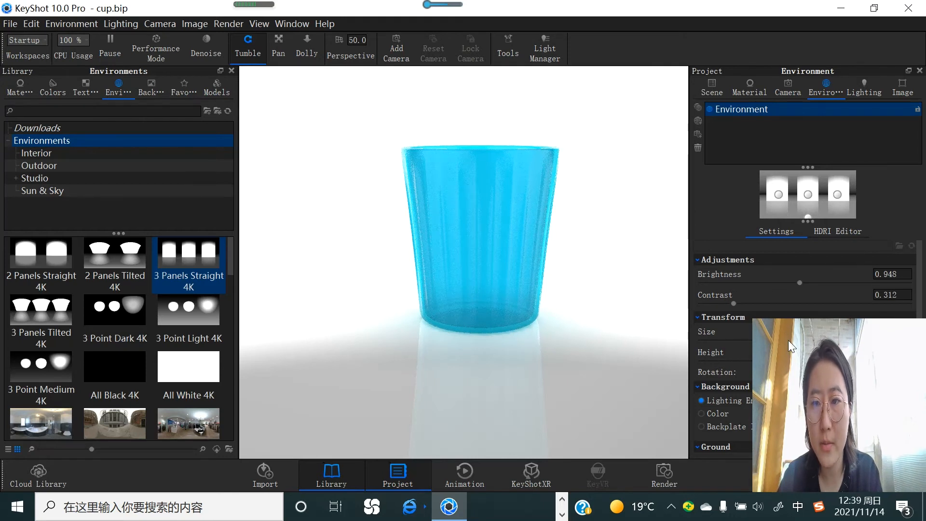
Step: Set the environment's size to about 2856 mm and its height to 0.235
left_click_drag(733, 341, 703, 341)
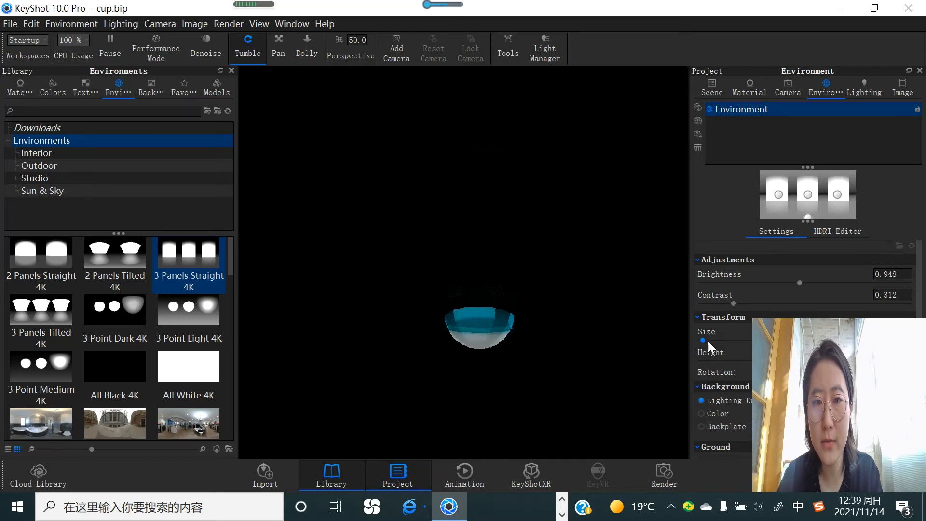
left_click_drag(708, 341, 749, 342)
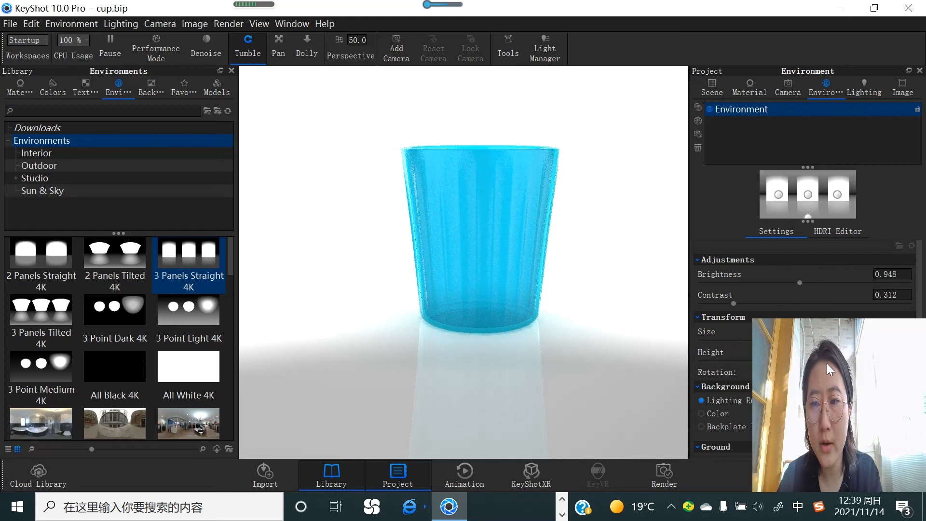
left_click(856, 363)
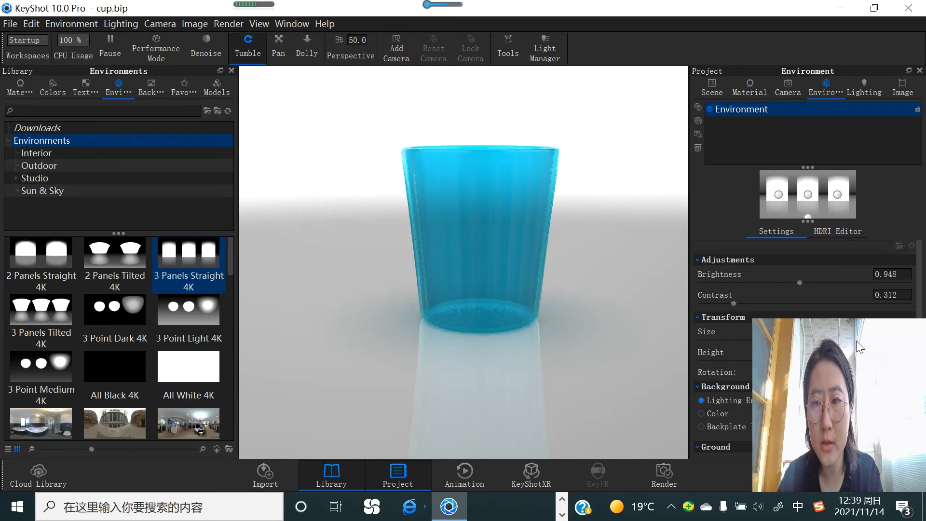
left_click(748, 360)
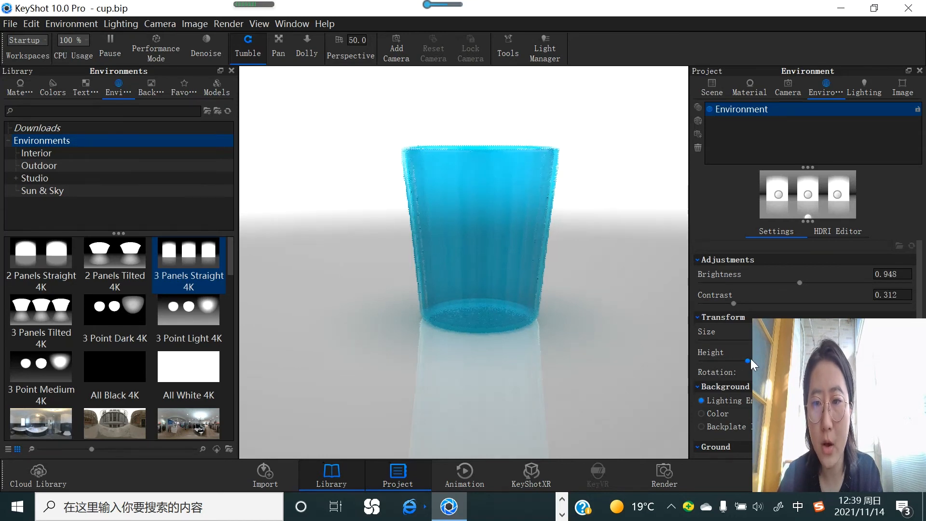
left_click_drag(789, 364, 825, 369)
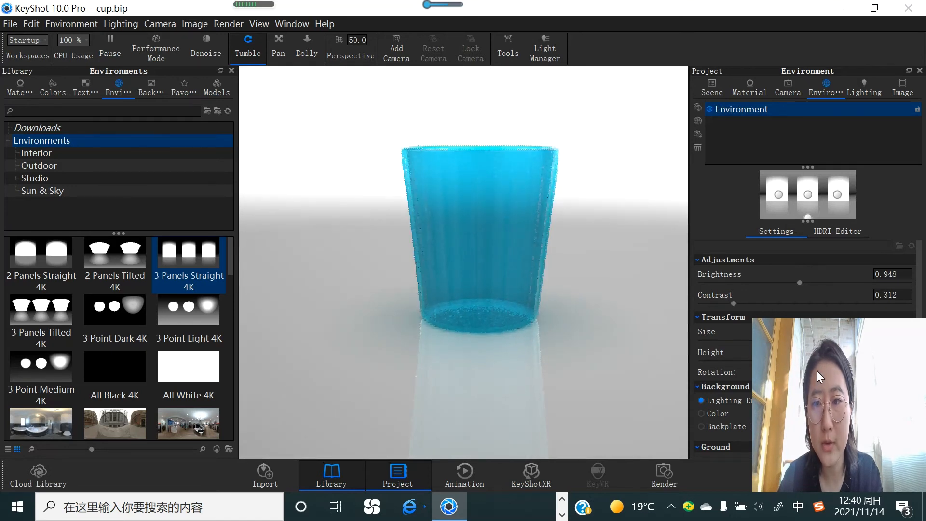
Step: Rotate the lighting environment around the cup to 334.5°
left_click(821, 370)
left_click_drag(821, 370, 795, 373)
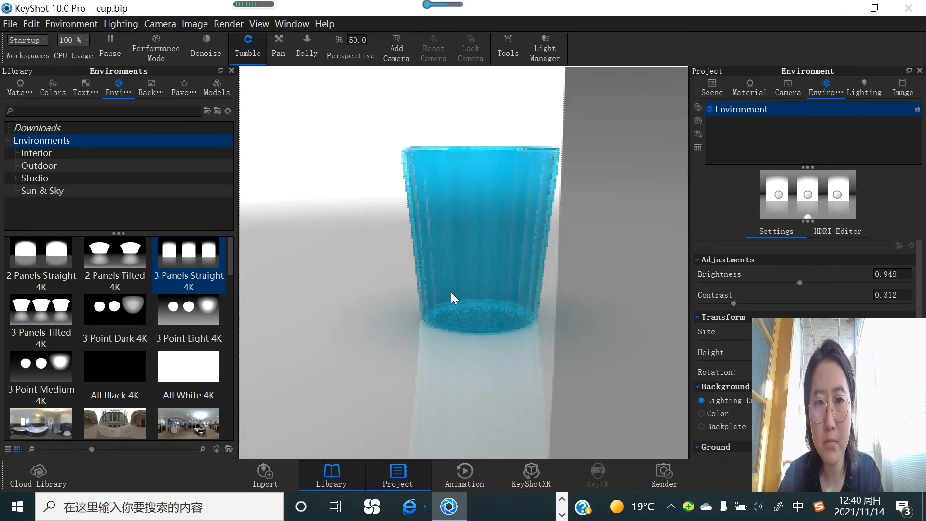
left_click_drag(774, 373, 733, 373)
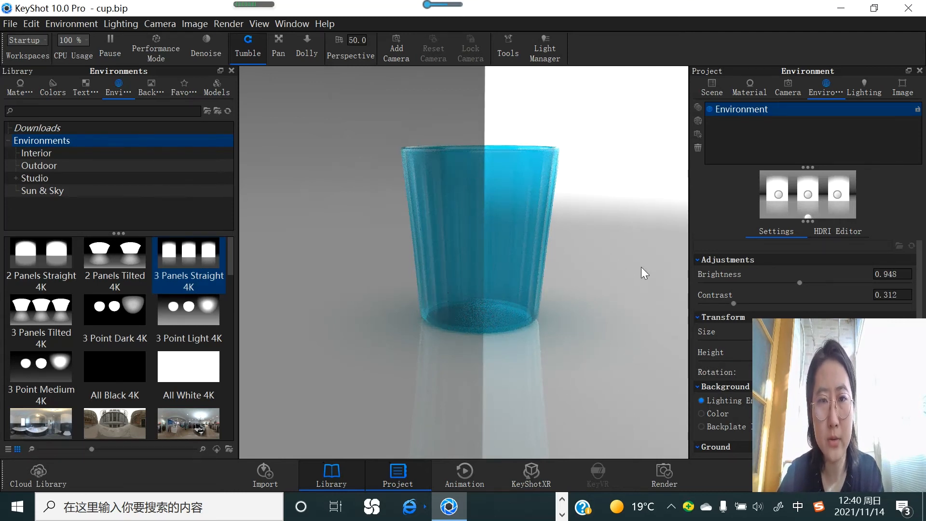
Step: Switch the background to a solid color and set it to light mint green, #A1FFD7
left_click(701, 414)
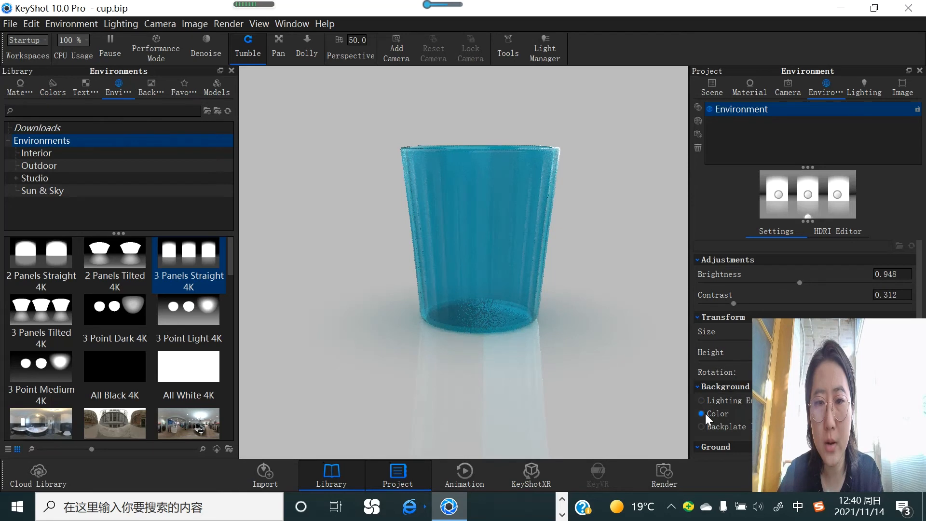
left_click(893, 415)
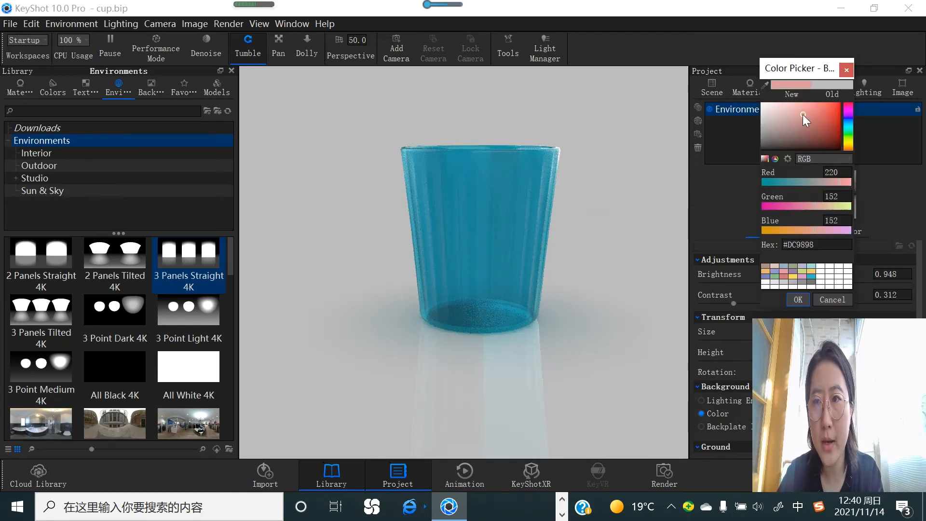
left_click_drag(803, 115, 808, 95)
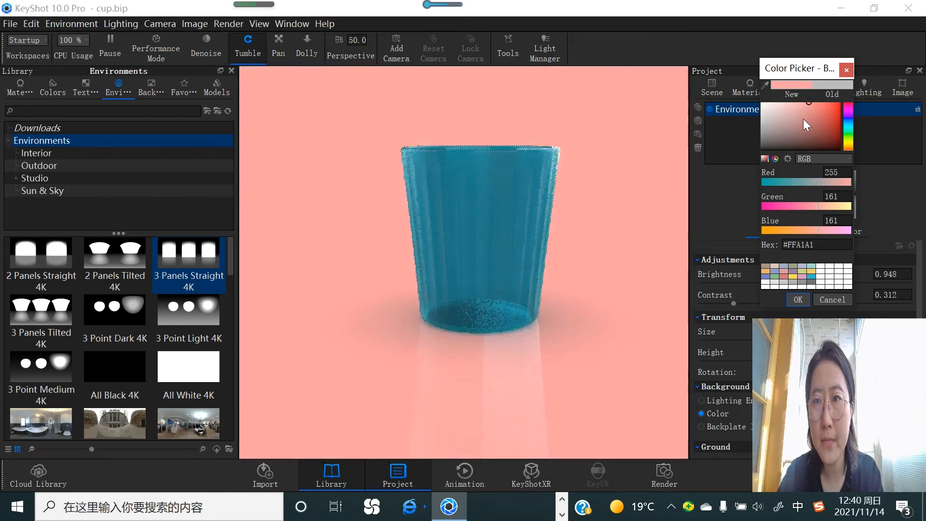
left_click(848, 130)
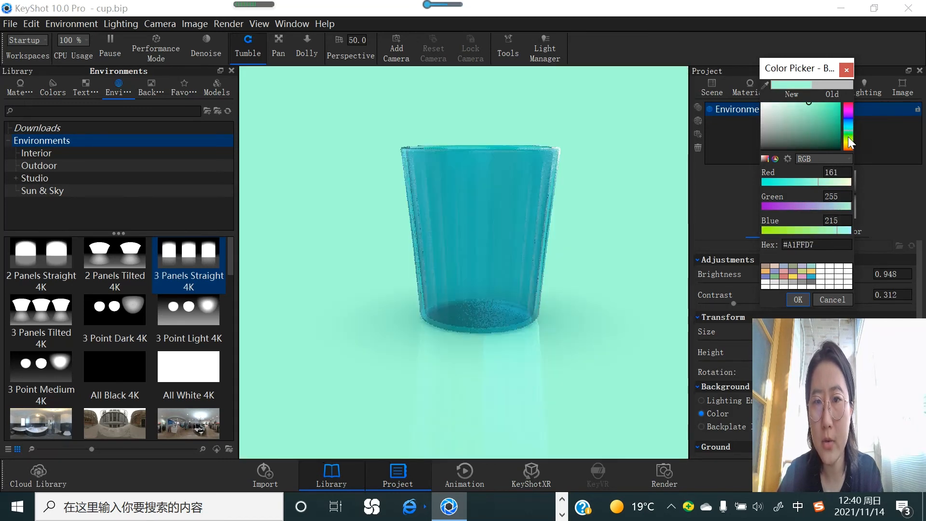
left_click(798, 300)
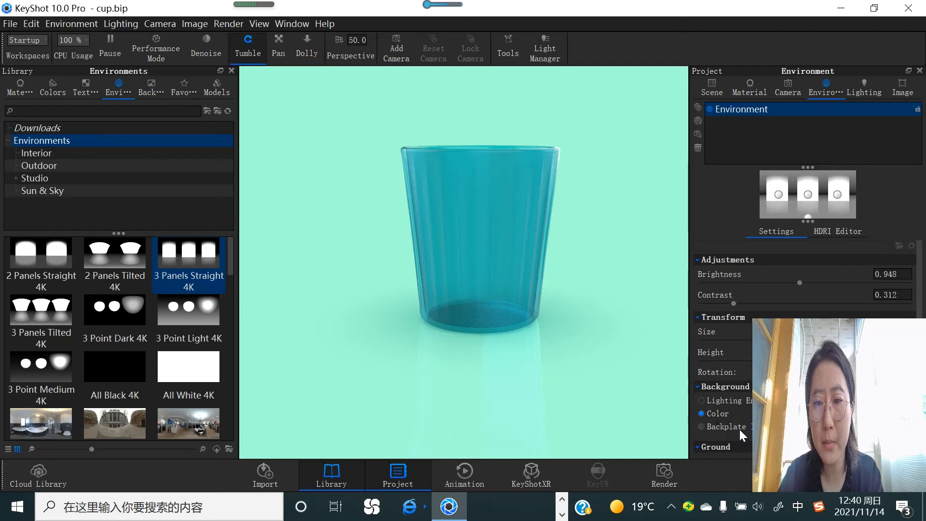
left_click(706, 426)
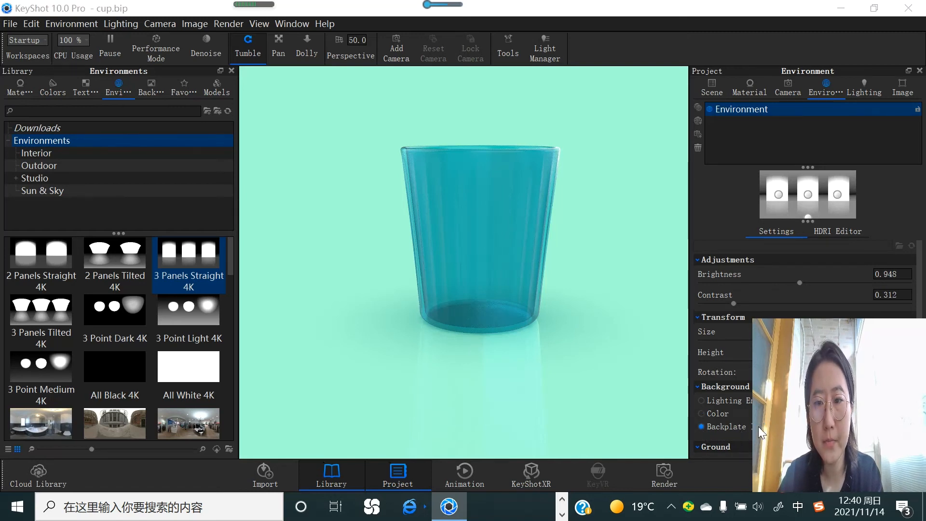
left_click(758, 426)
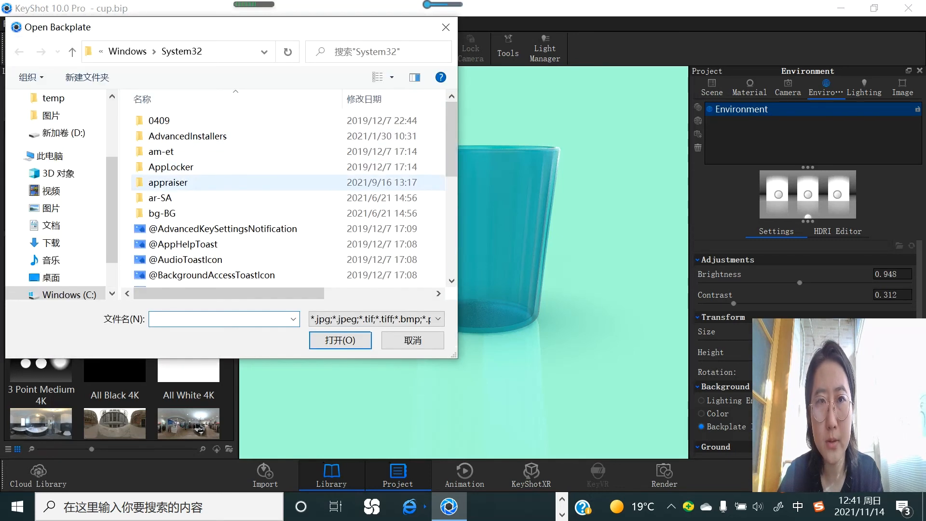
left_click(445, 28)
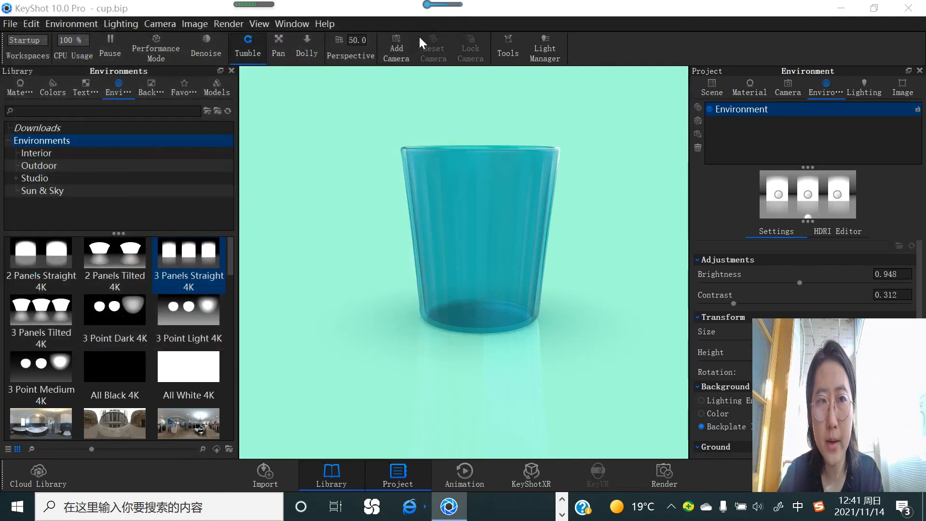
Step: Browse the available images in the Backplates library
left_click(147, 93)
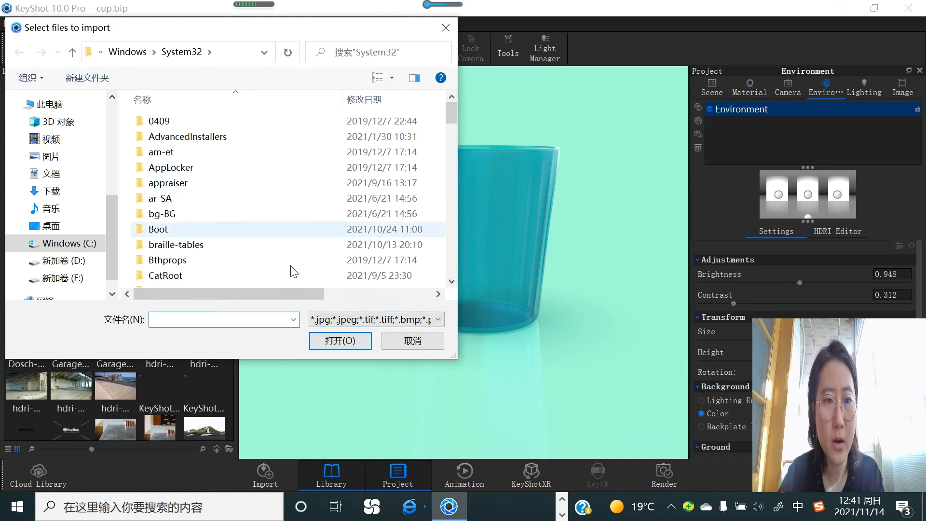
left_click(400, 342)
scroll(145, 410, "down", 4)
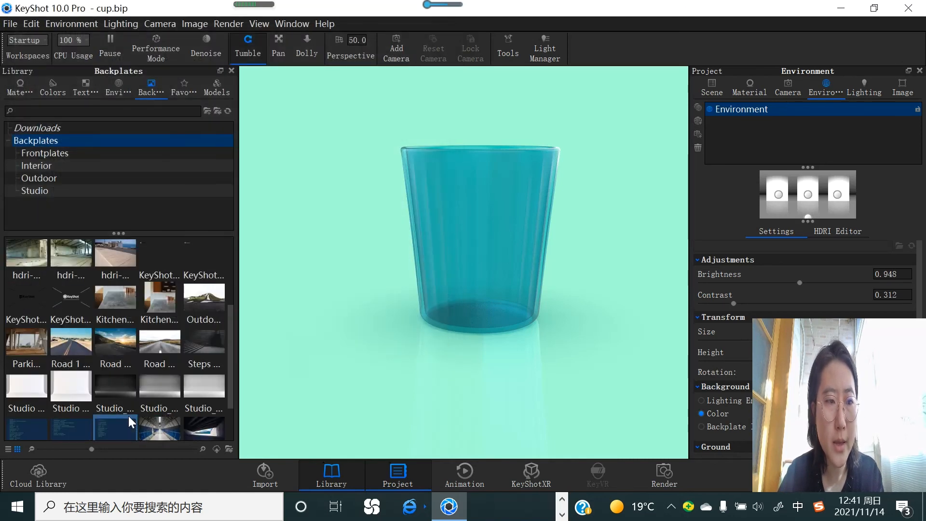
scroll(130, 409, "down", 2)
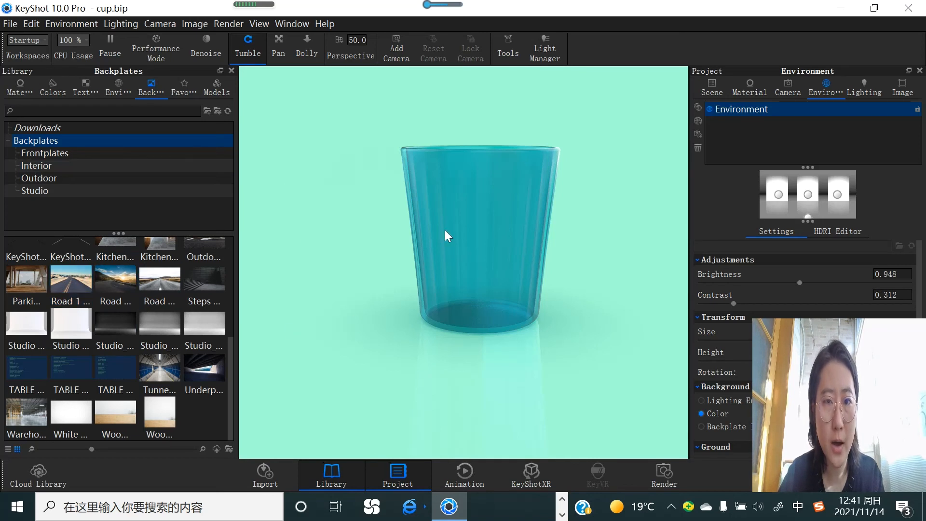
Step: Turn the ground shadows off and back on to compare the area beneath the cup
scroll(744, 403, "down", 1)
scroll(740, 403, "down", 2)
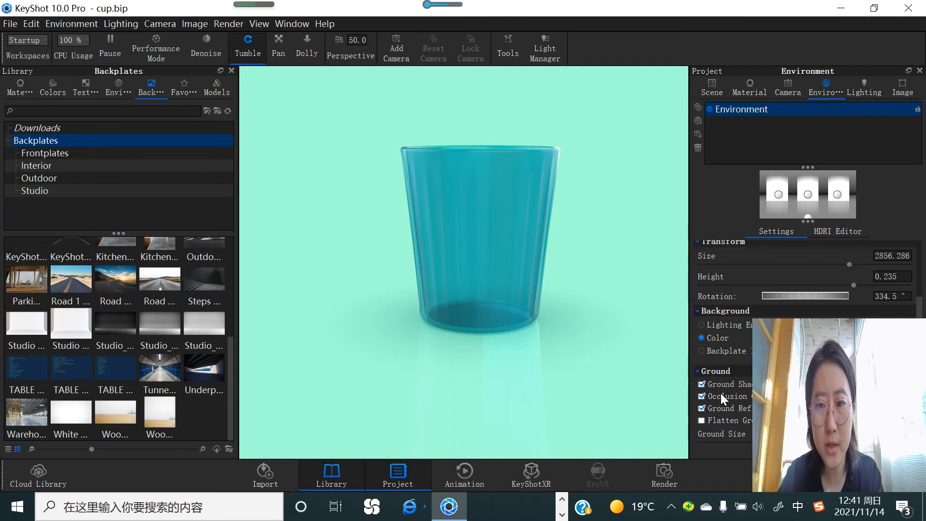
left_click(701, 384)
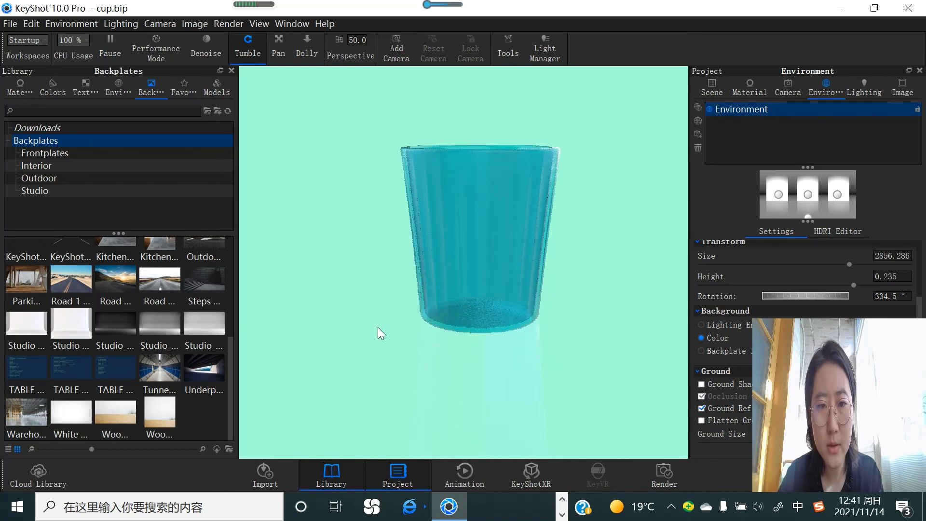
left_click(702, 385)
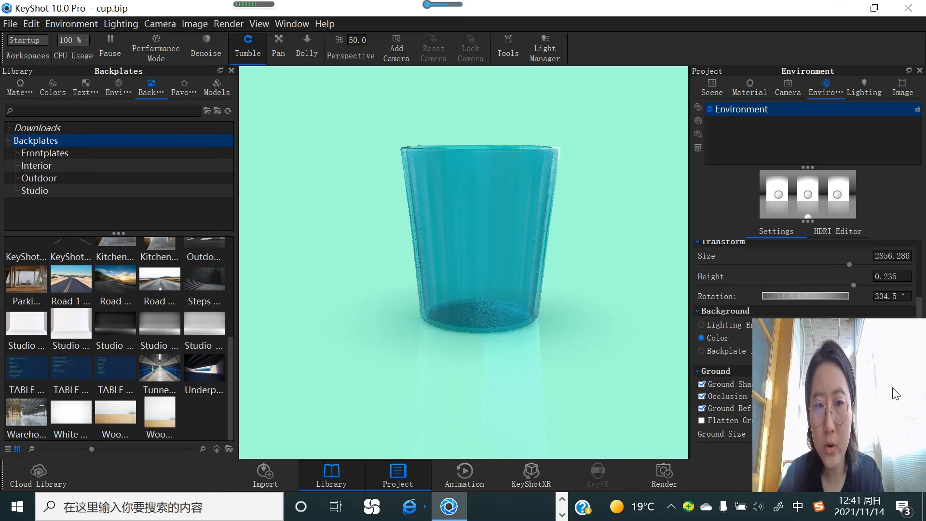
Step: Set the ground shadow color to dusty pink, #C17691
left_click(907, 385)
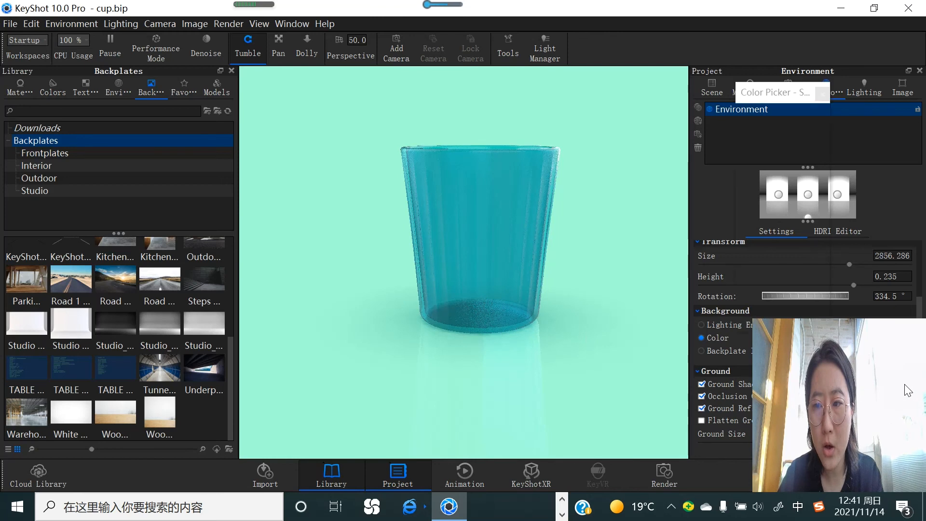
left_click(825, 129)
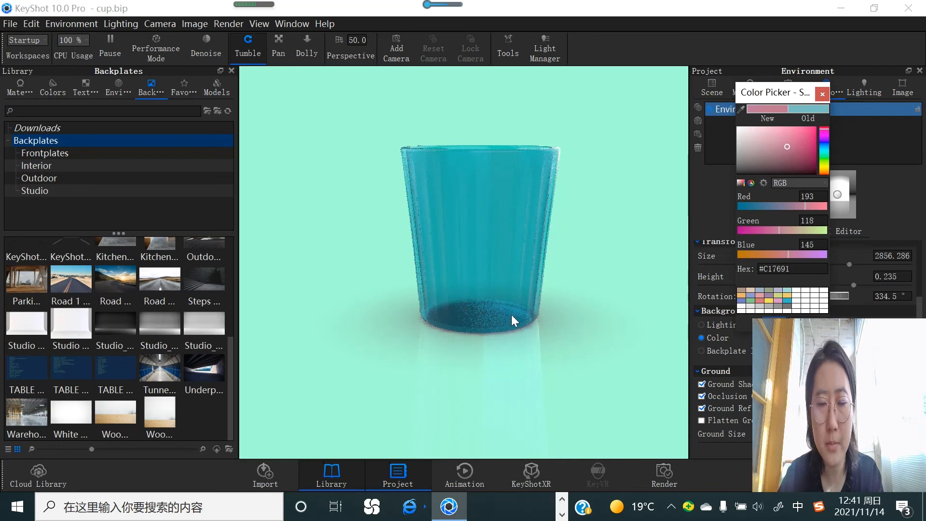
left_click(775, 321)
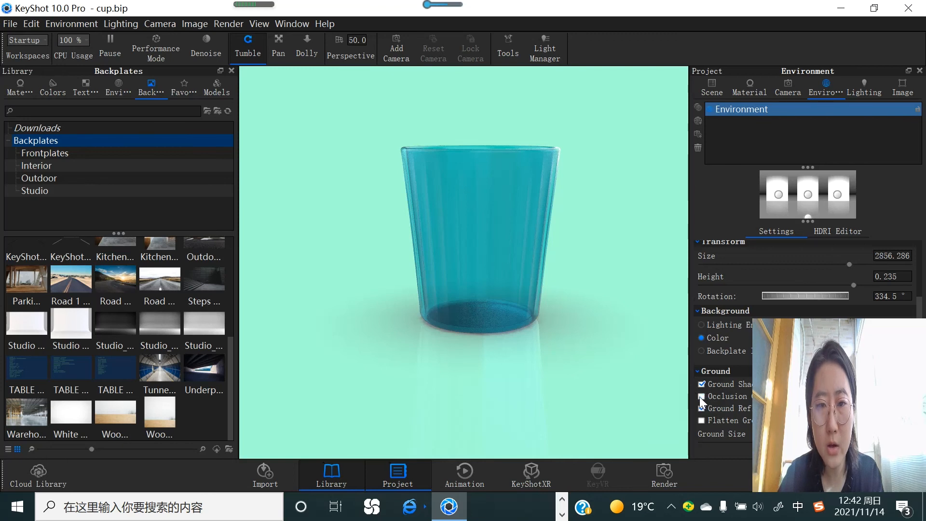
Step: Toggle the occlusion ground shadows and the ground reflections off and back on to compare their effects
left_click(701, 397)
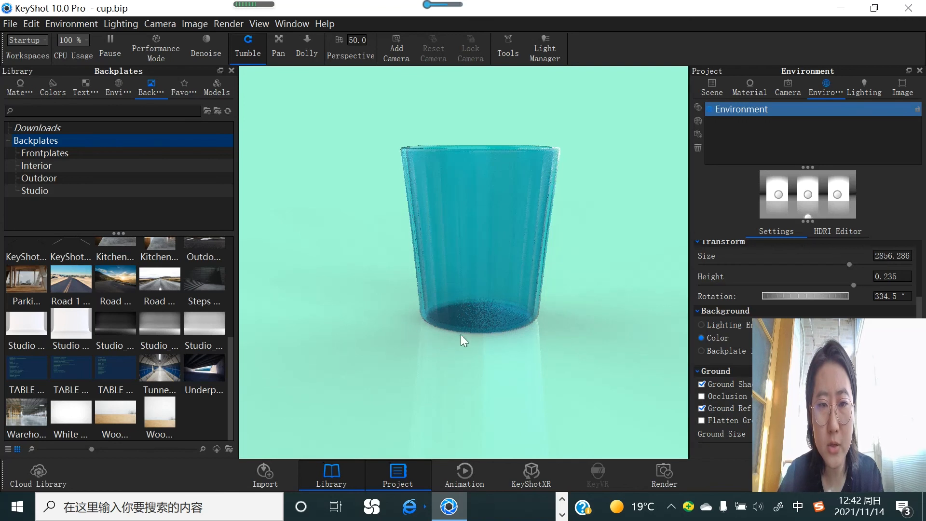
left_click(702, 397)
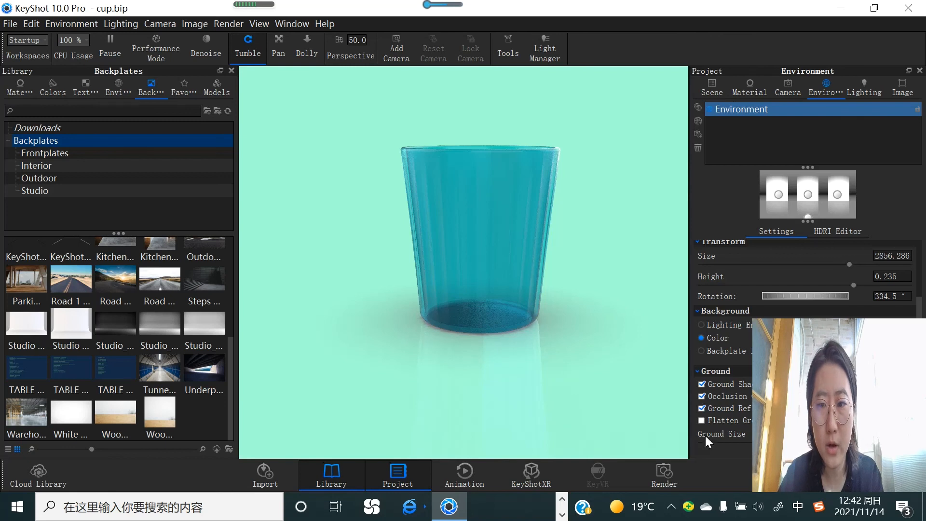
left_click(703, 408)
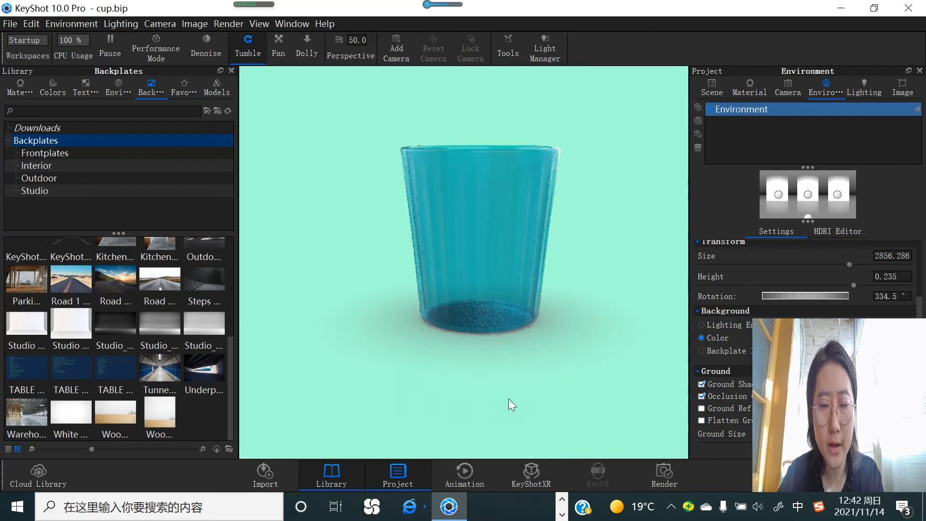
left_click(703, 408)
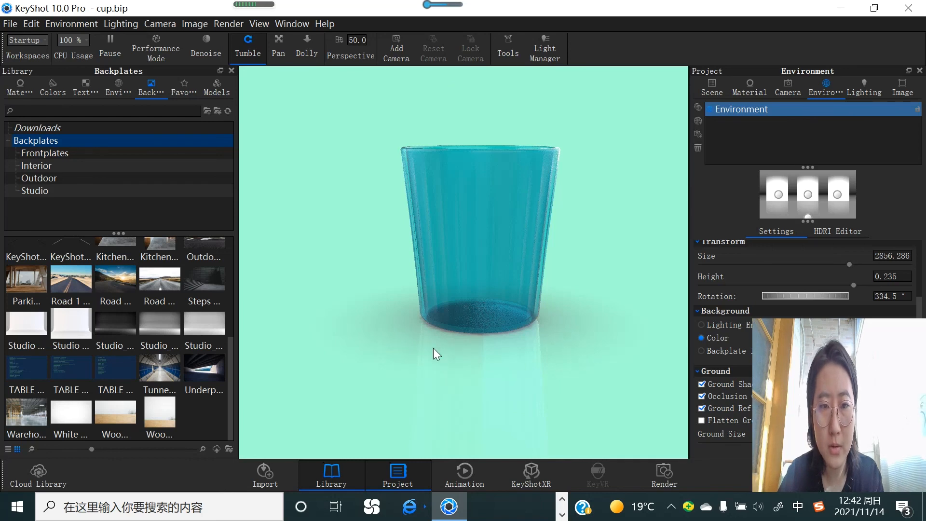
Step: Enable Flatten Ground and adjust the ground size beneath the cup
left_click(700, 420)
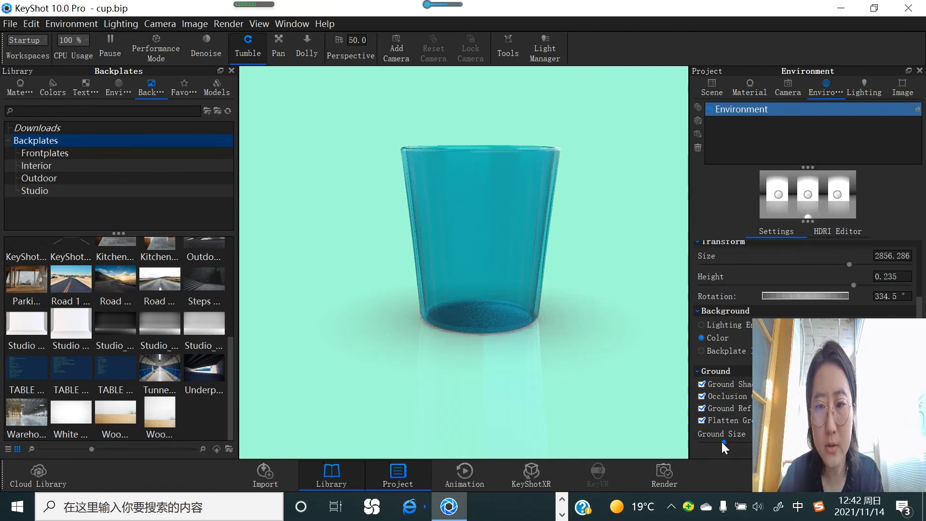
left_click_drag(721, 443, 713, 441)
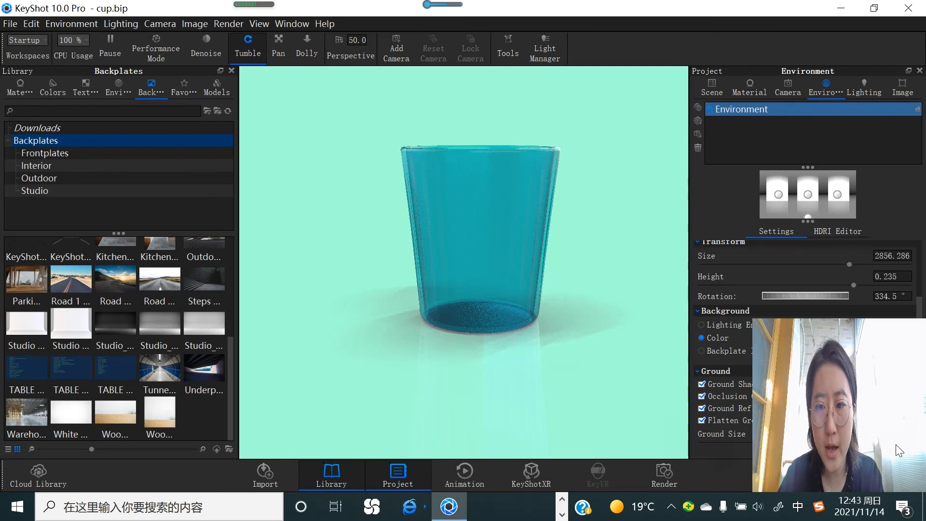
left_click(454, 364)
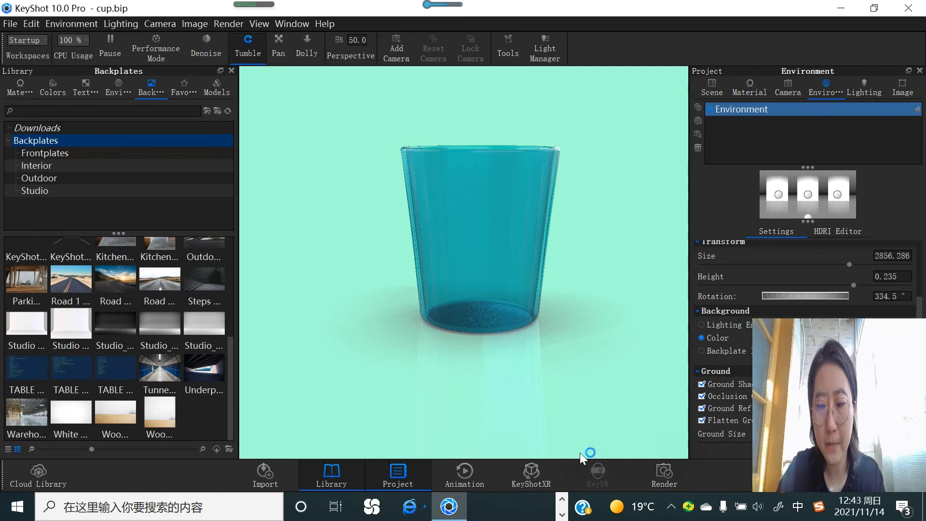
left_click_drag(540, 391, 536, 392)
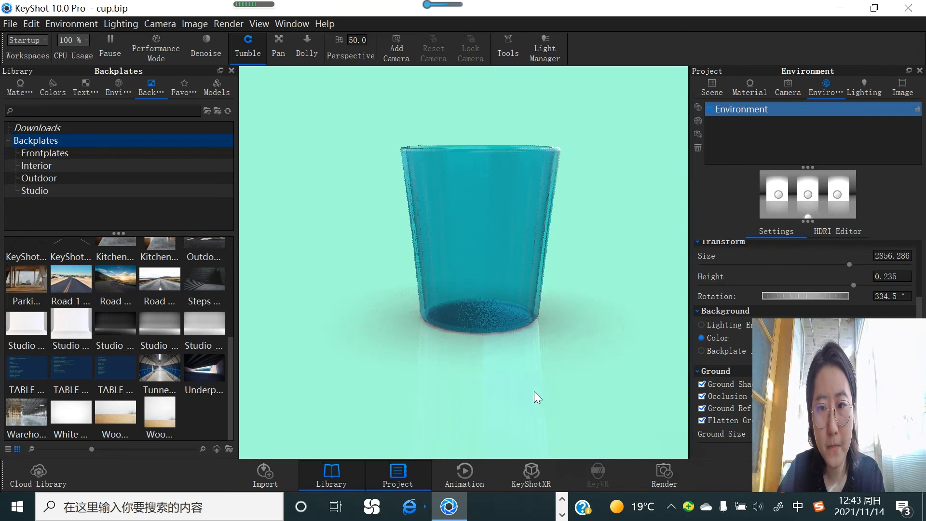